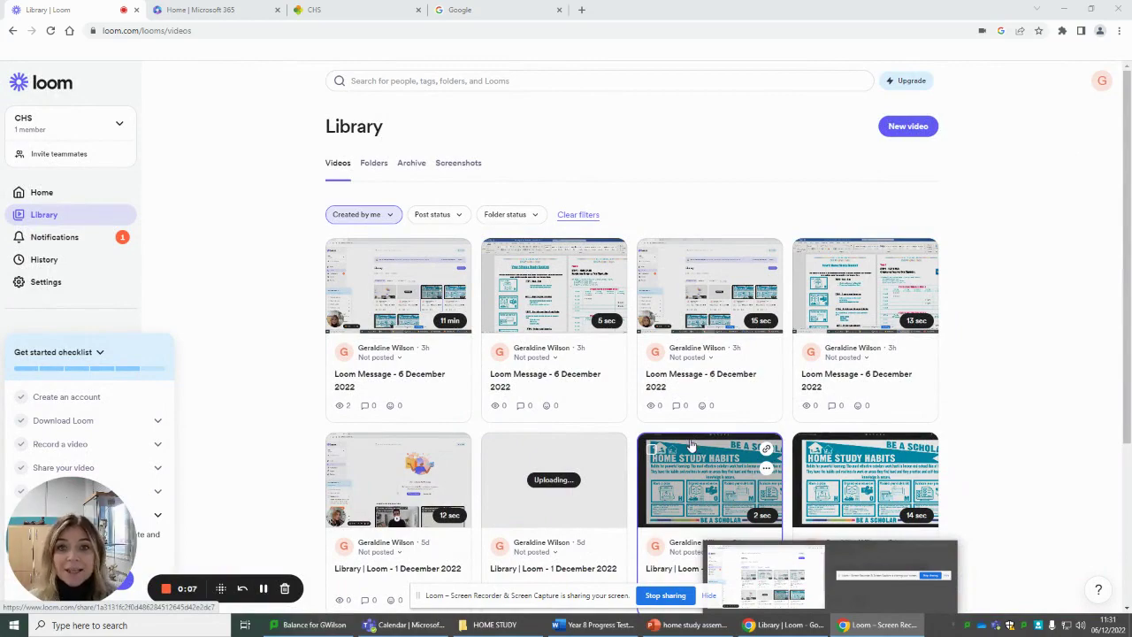
# Switch to the home study assembly presentation in PowerPoint and show the Home Study Habits slide.
pyautogui.click(672, 628)
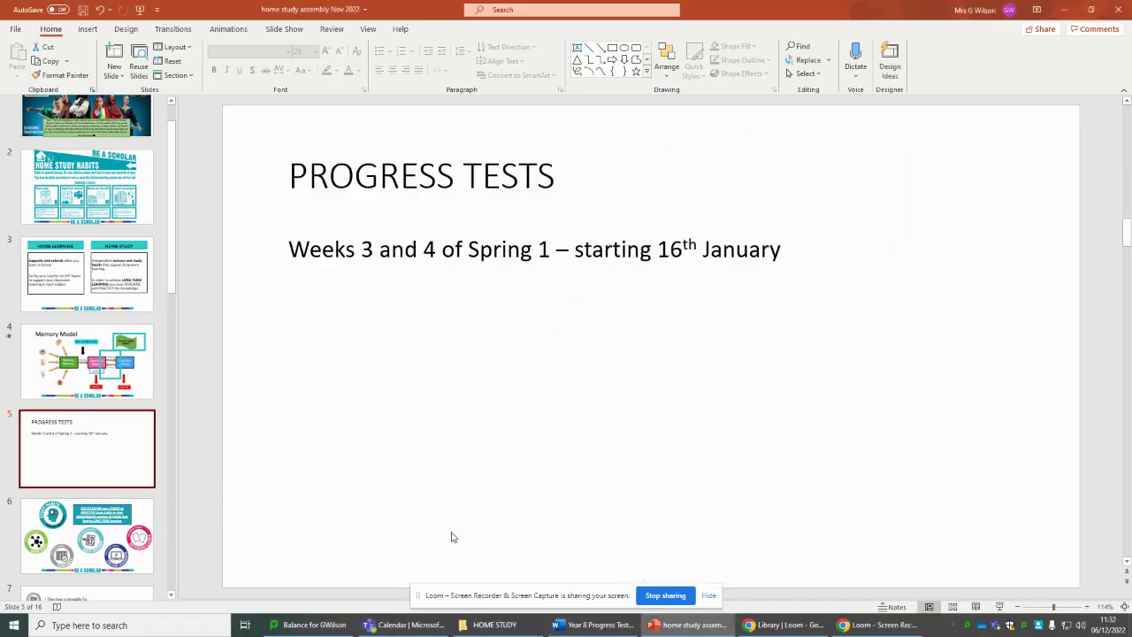
pyautogui.click(83, 150)
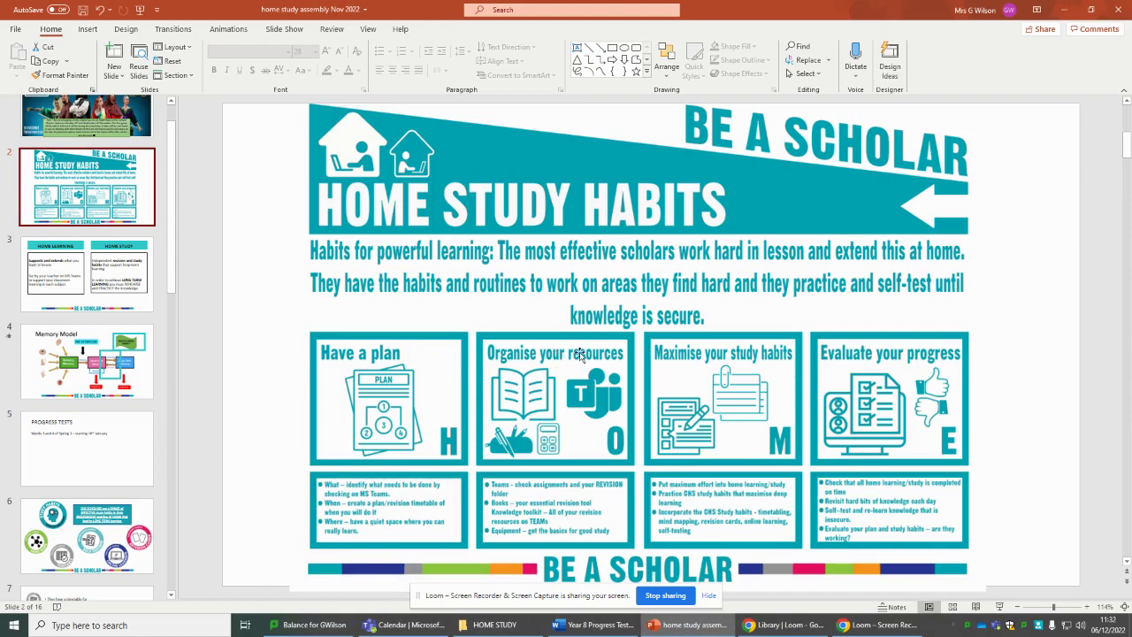
# Switch to the Year 8 Progress Test Study Planner in Word and review it up to the Step 2 subject table.
pyautogui.click(585, 631)
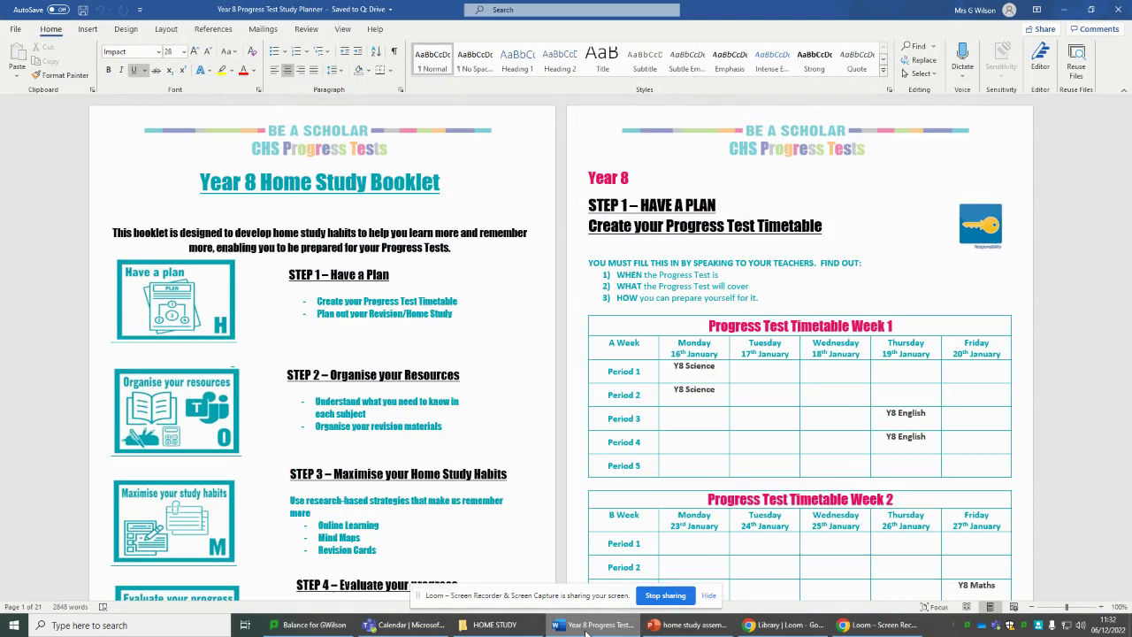
pyautogui.scroll(-6, 334, 414)
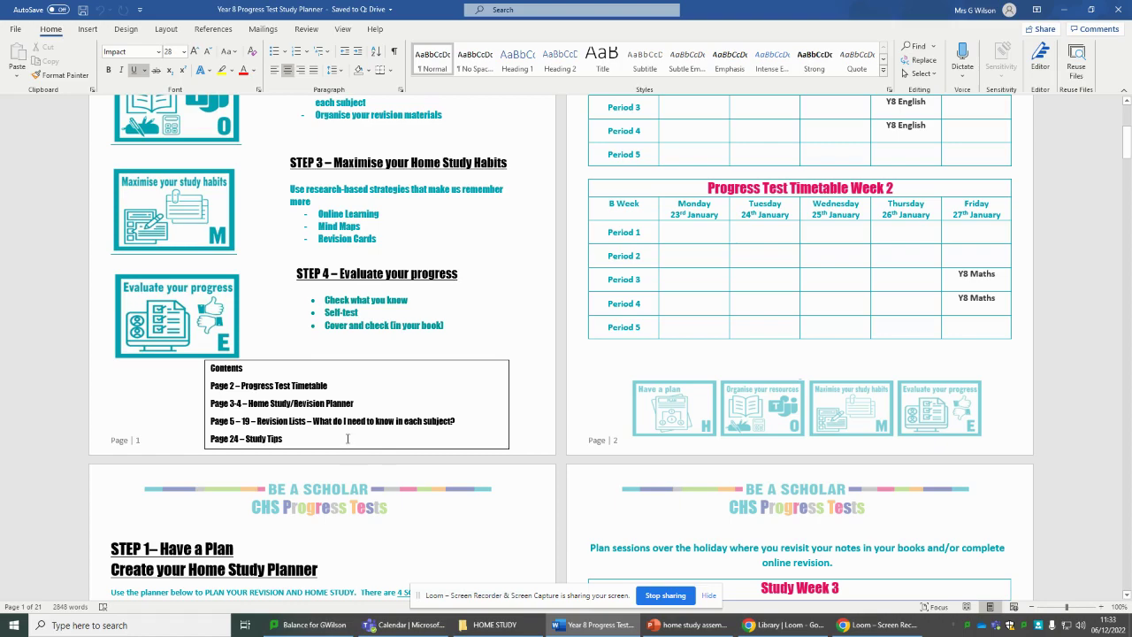
pyautogui.scroll(-8, 409, 331)
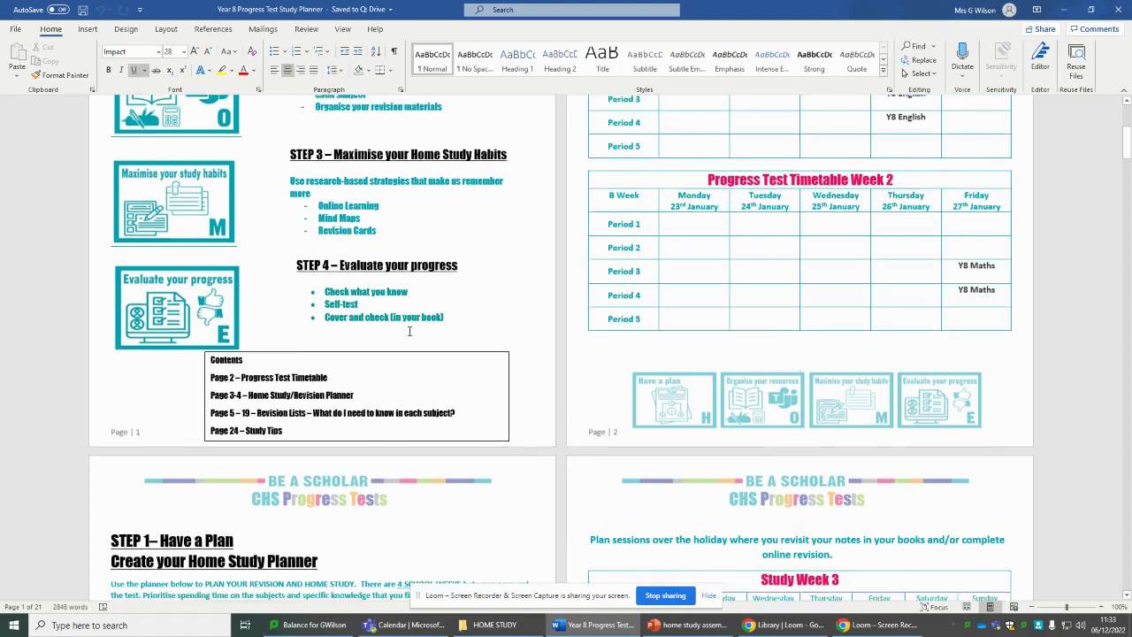
pyautogui.scroll(-8, 410, 331)
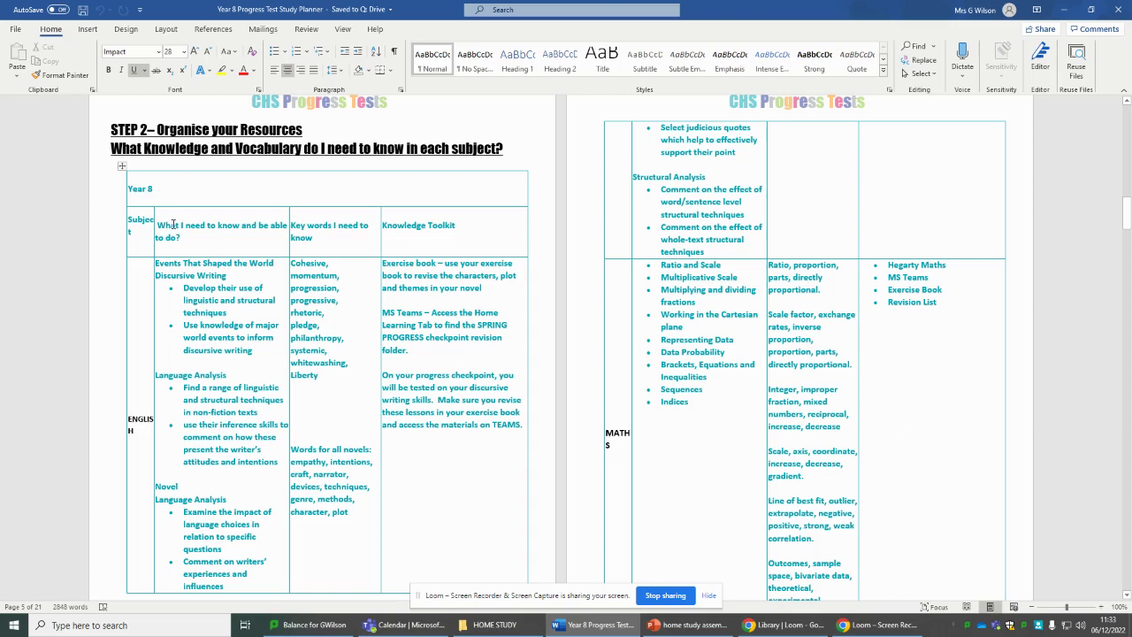
# Colour the Step 2 table's three headings after Subject black and extend the table's left edge slightly outward.
pyautogui.moveTo(173, 225); pyautogui.dragTo(496, 232)
pyautogui.click(255, 75)
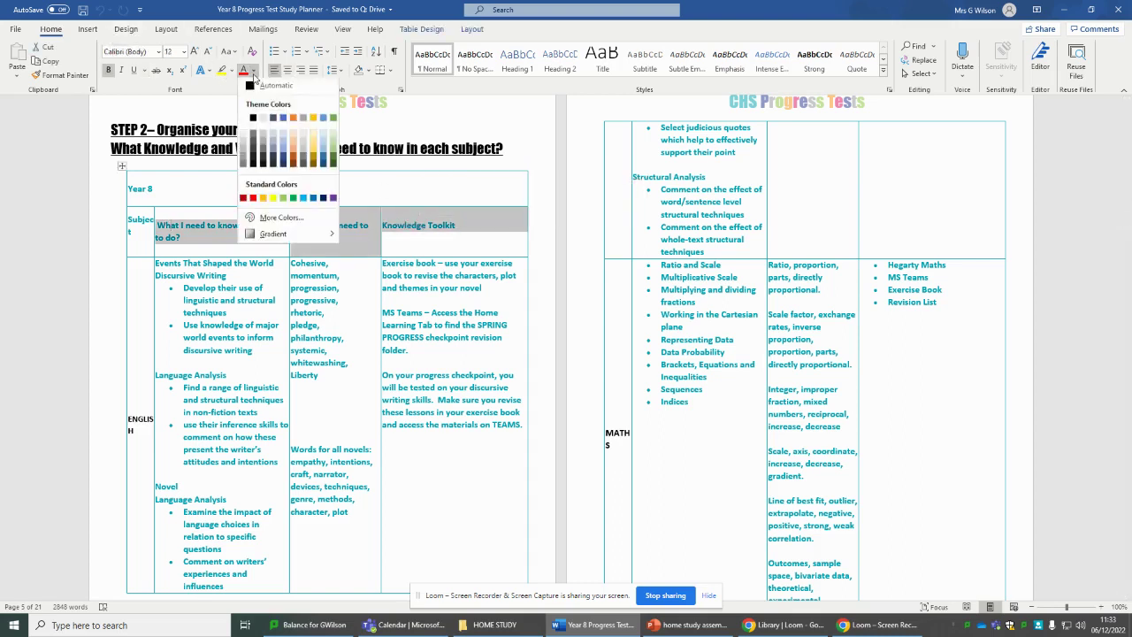
pyautogui.click(253, 117)
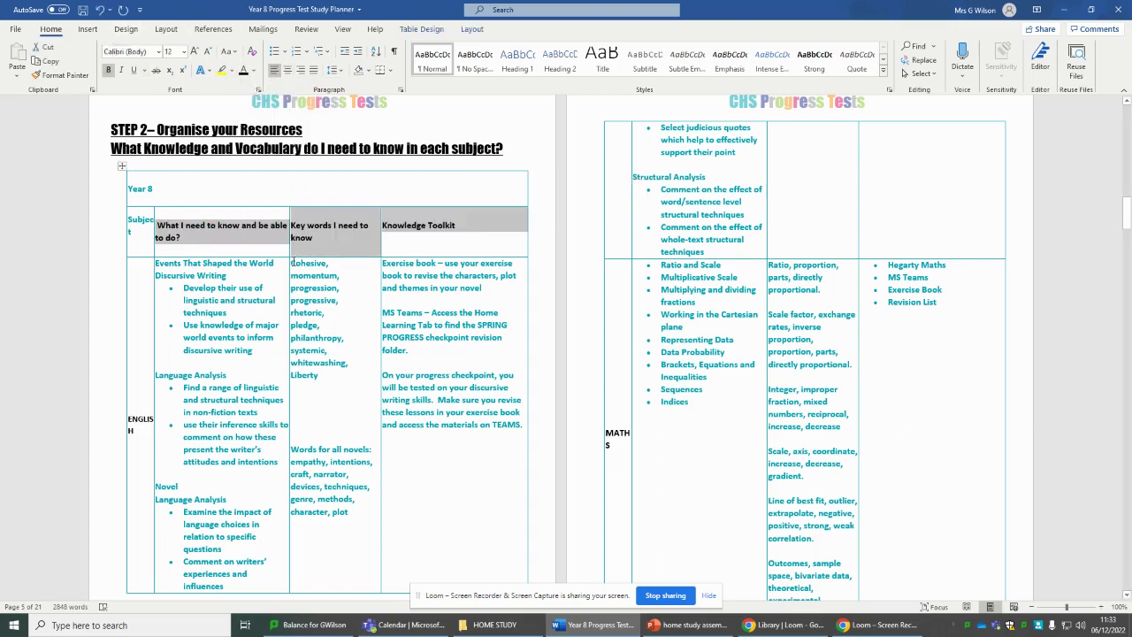
pyautogui.click(328, 312)
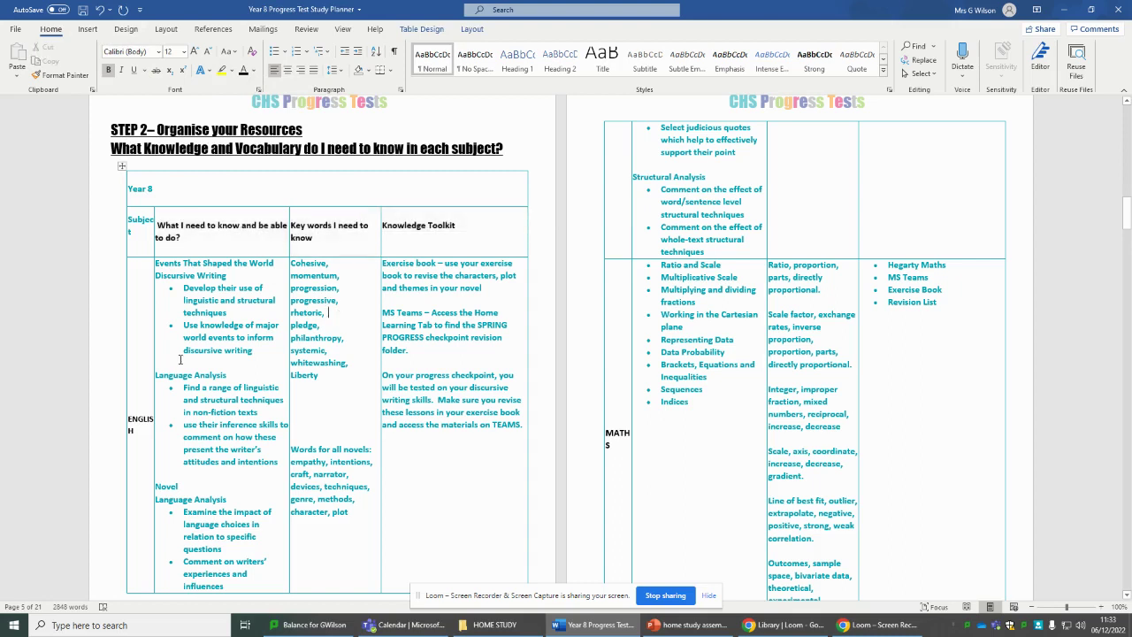
pyautogui.click(354, 397)
pyautogui.moveTo(125, 403); pyautogui.dragTo(119, 402)
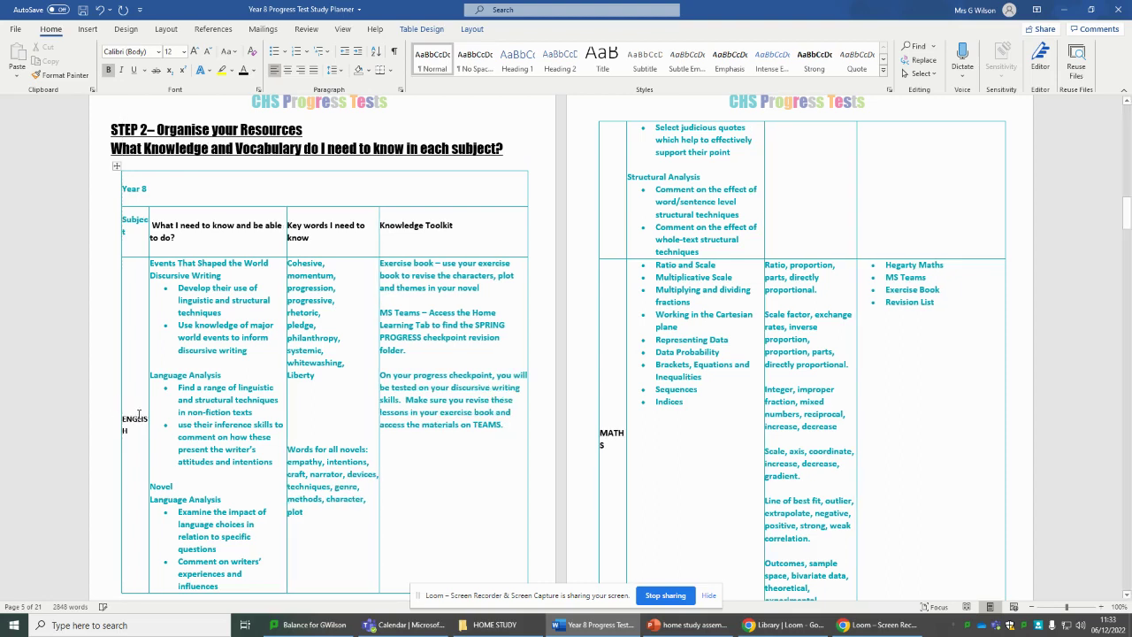
# Highlight the headings "What I need to know and be able to do?" and "Key words I need to know" for review.
pyautogui.tripleClick(169, 226)
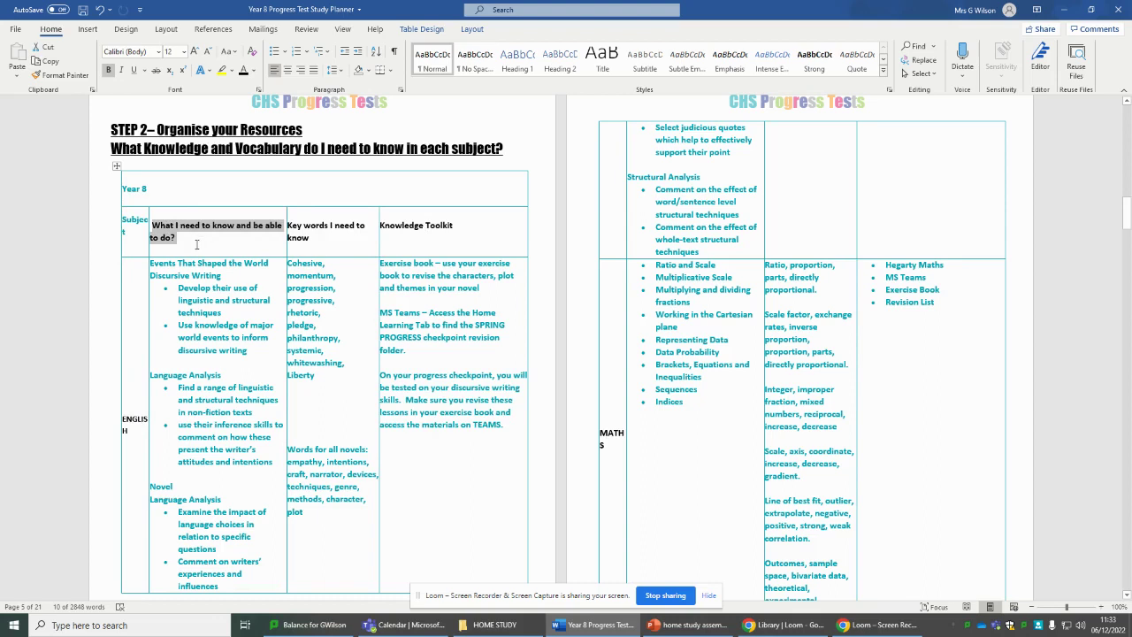
pyautogui.moveTo(301, 221); pyautogui.dragTo(350, 245)
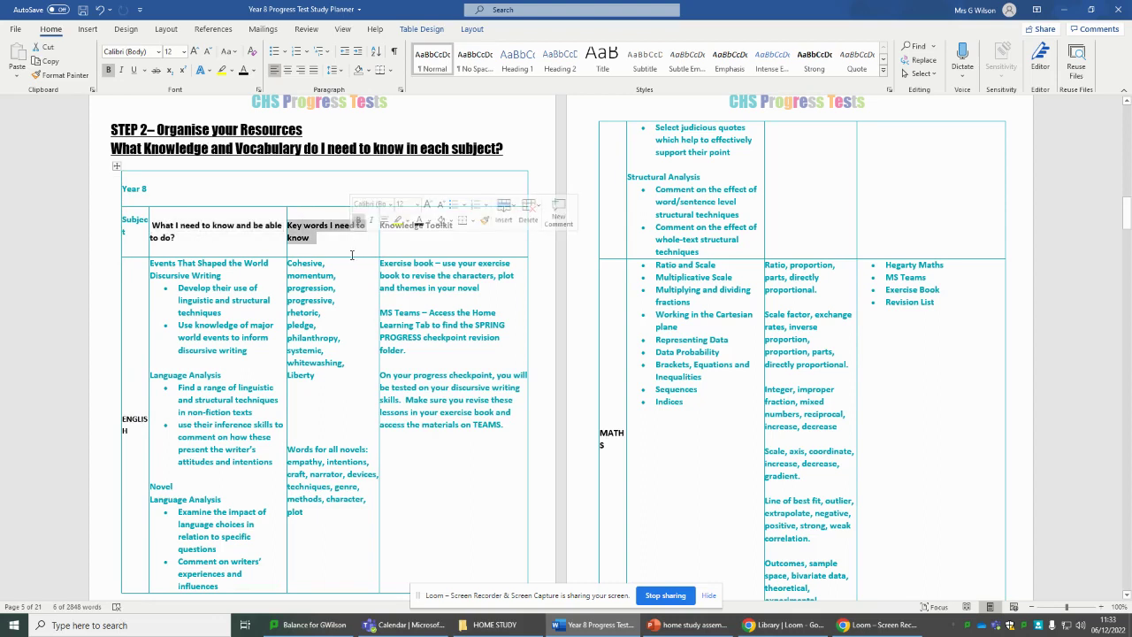
pyautogui.click(315, 224)
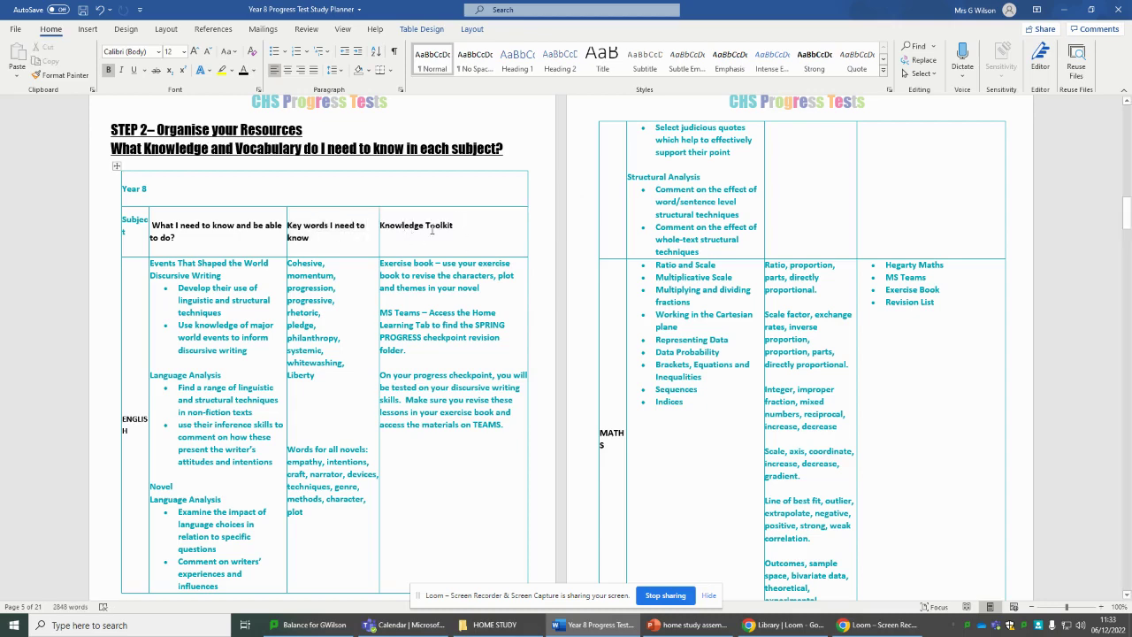
# Examine the Maths row by highlighting its topics, key words and Knowledge Toolkit resources such as MS Teams.
pyautogui.scroll(-2, 761, 291)
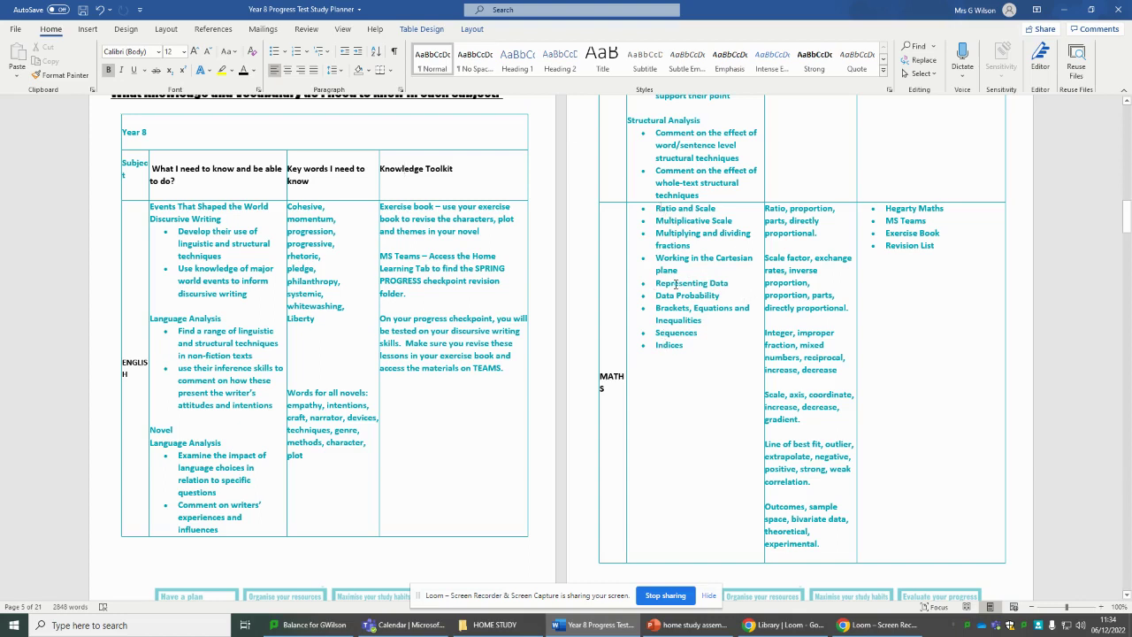
pyautogui.moveTo(658, 207); pyautogui.dragTo(672, 357)
pyautogui.moveTo(781, 212); pyautogui.dragTo(831, 543)
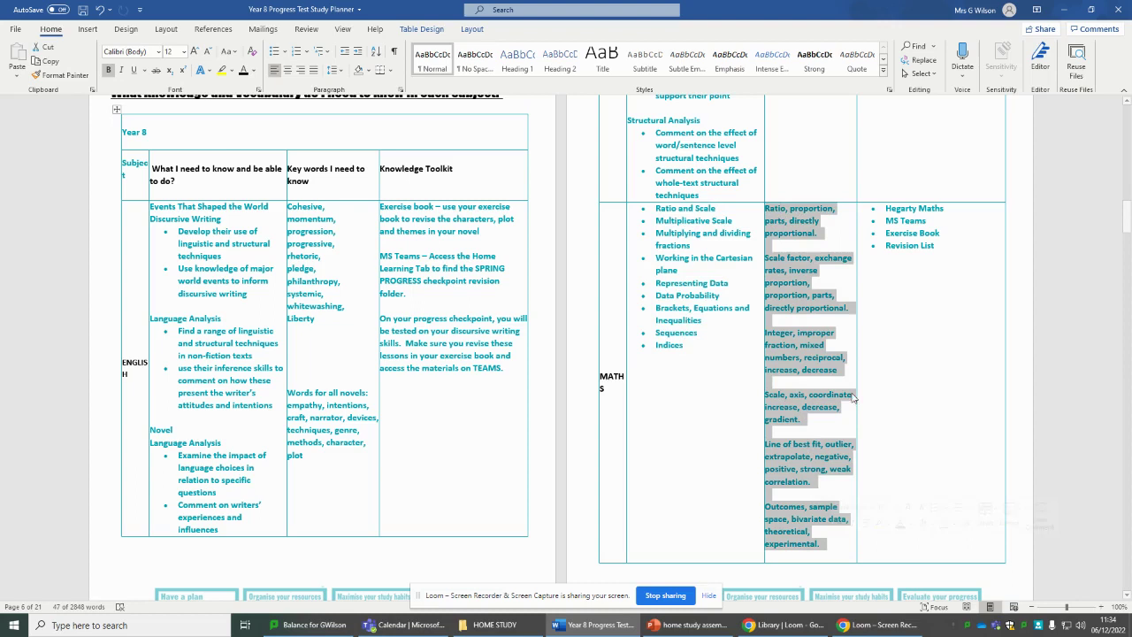
pyautogui.moveTo(946, 249); pyautogui.dragTo(885, 208)
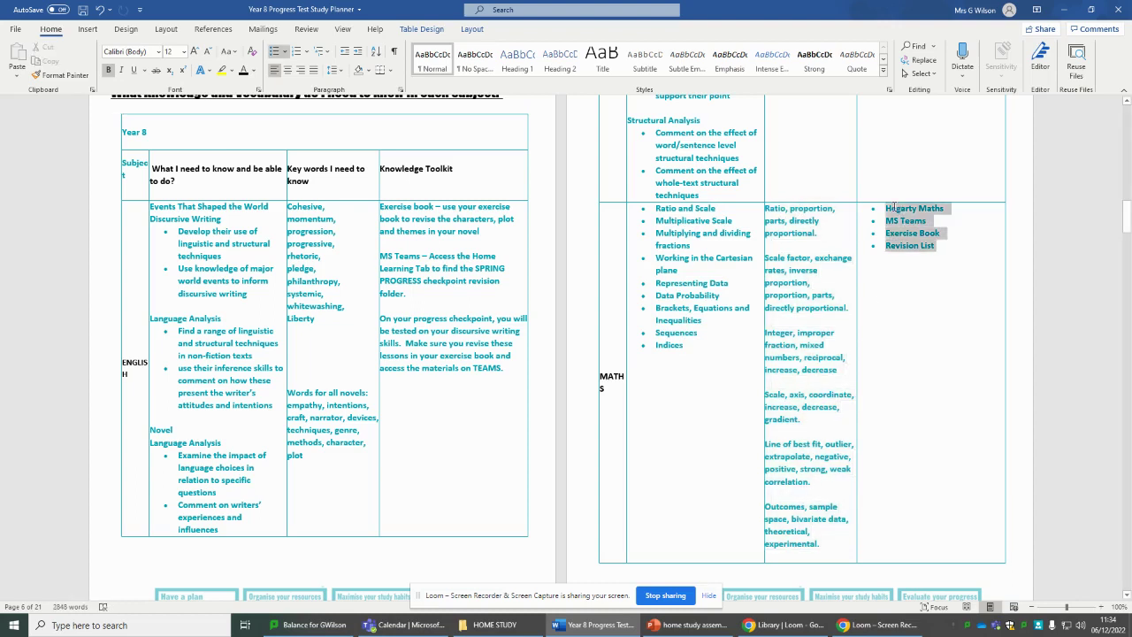
pyautogui.click(954, 212)
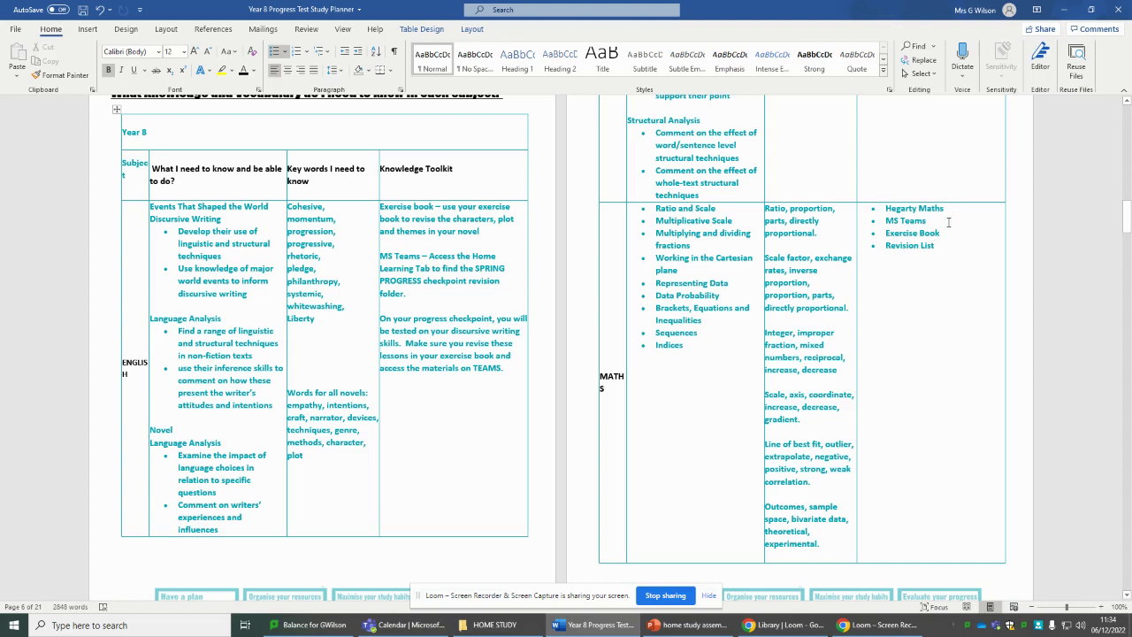
pyautogui.moveTo(928, 221); pyautogui.dragTo(898, 221)
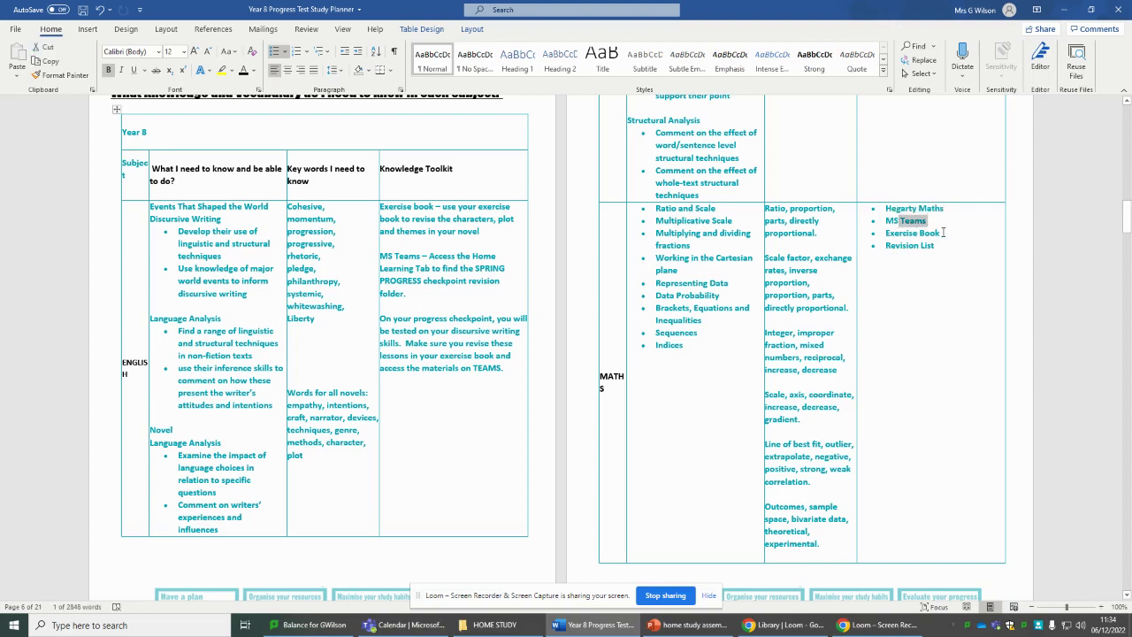
pyautogui.click(951, 249)
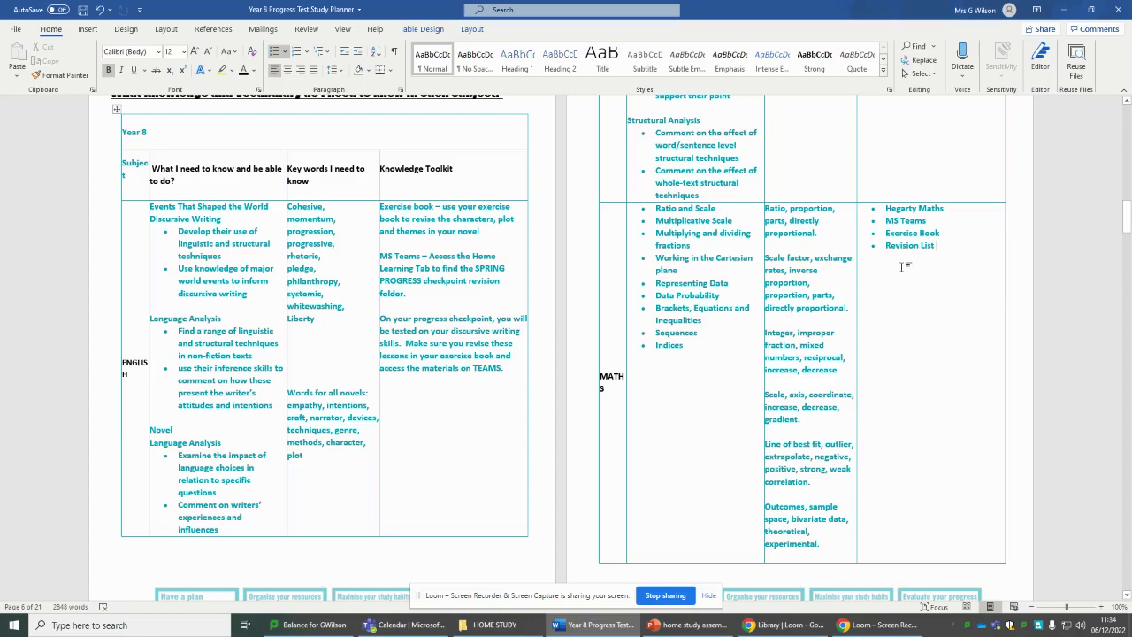
# Look through the following subject pages and highlight the Food & Nutrition topics, key words and toolkit entries.
pyautogui.scroll(2, 498, 316)
pyautogui.scroll(-10, 499, 309)
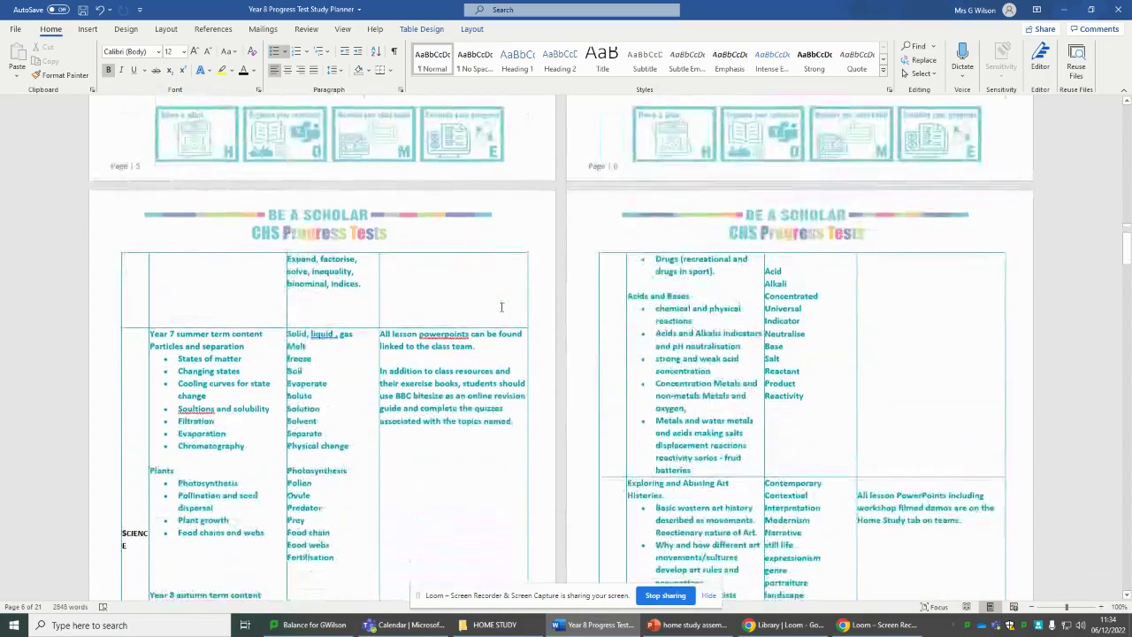
pyautogui.scroll(-10, 501, 307)
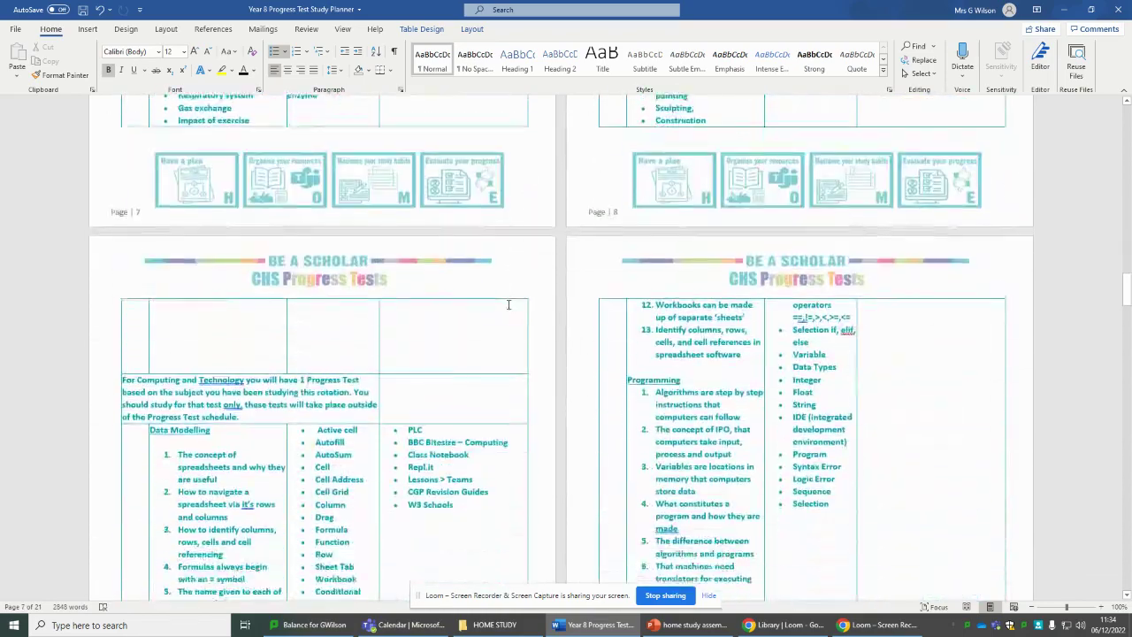
pyautogui.scroll(-15, 509, 304)
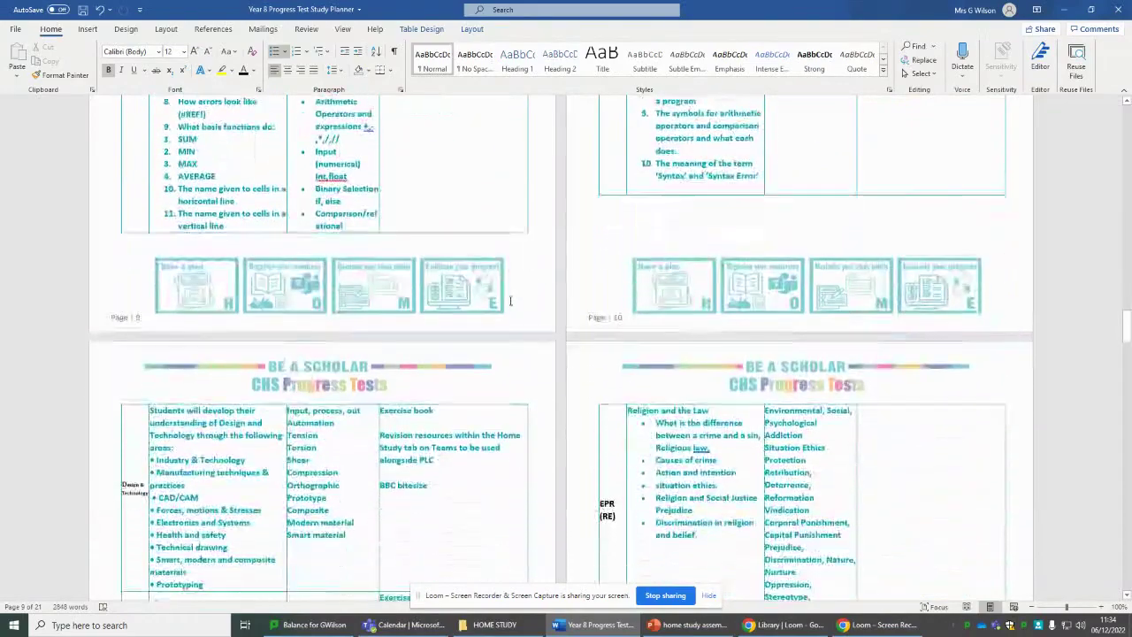
pyautogui.moveTo(149, 241)
pyautogui.mouseDown()
pyautogui.moveTo(274, 305)
pyautogui.moveTo(214, 439)
pyautogui.moveTo(235, 467)
pyautogui.mouseUp()
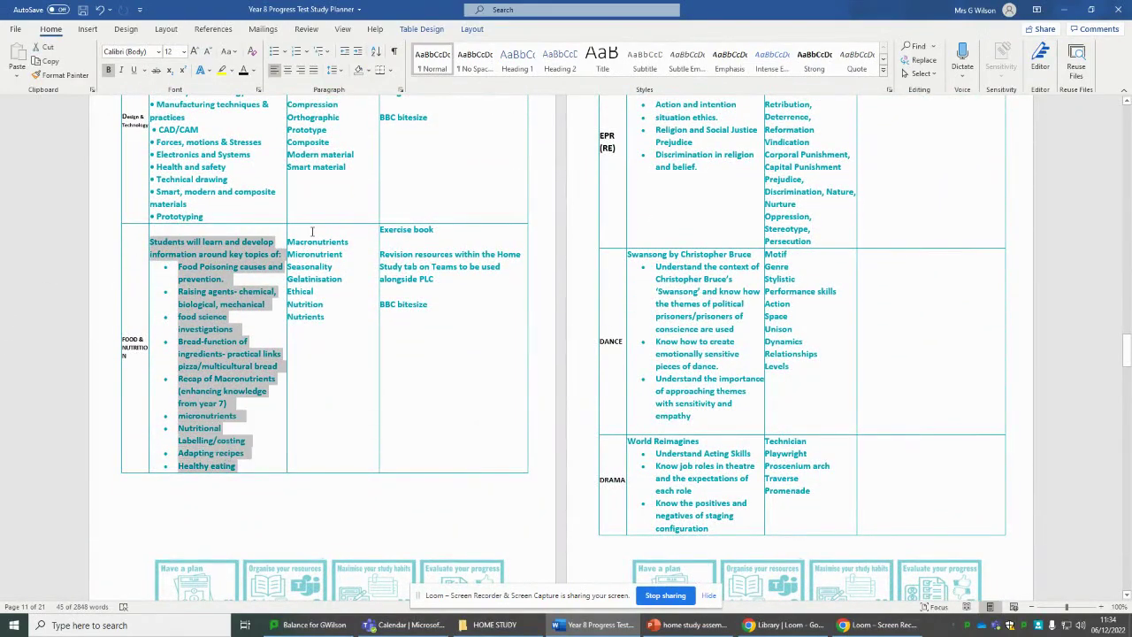
pyautogui.moveTo(288, 236); pyautogui.dragTo(317, 317)
pyautogui.click(425, 241)
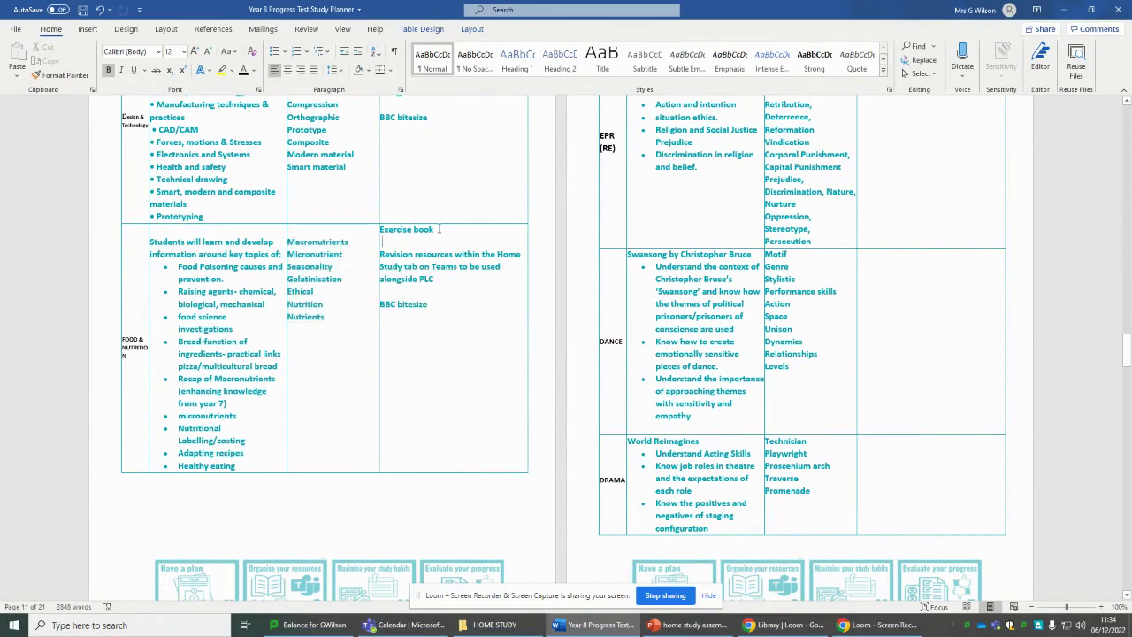
# Review the remaining subject lists through to the Step 4 How to Revise page, and return to the booklet's first page.
pyautogui.scroll(-15, 438, 229)
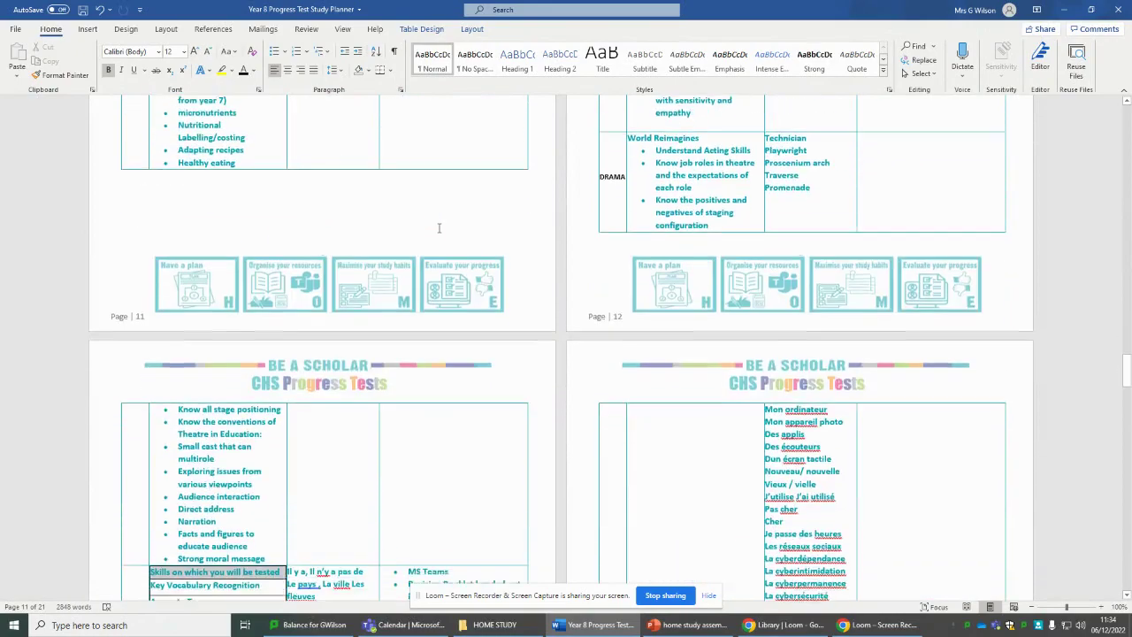
pyautogui.scroll(-20, 437, 231)
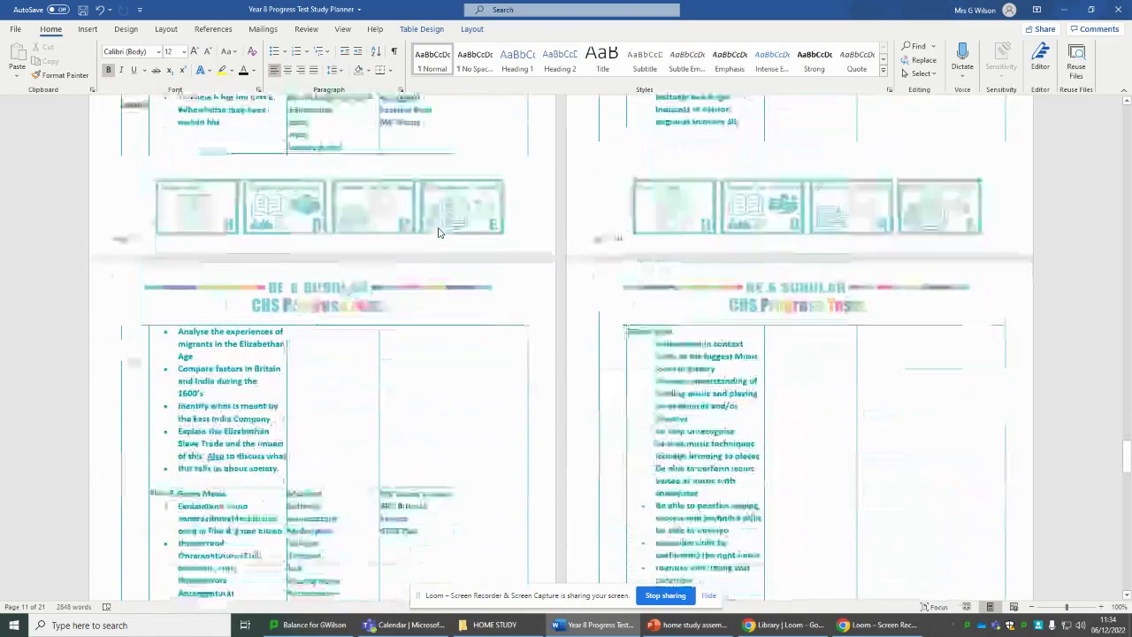
pyautogui.scroll(-12, 438, 231)
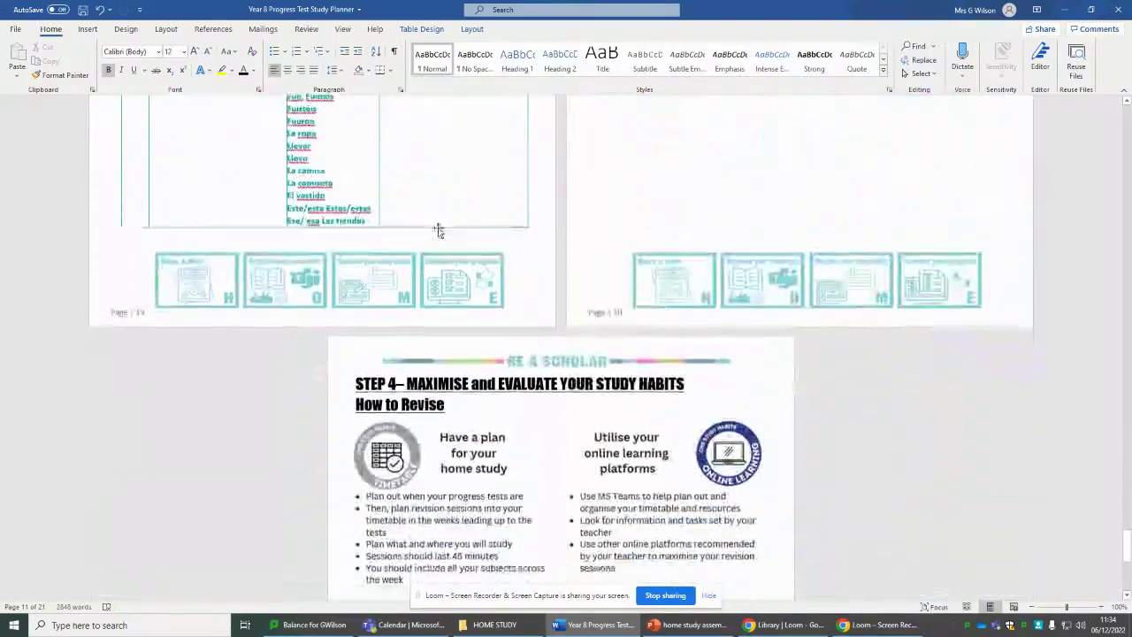
pyautogui.moveTo(1126, 561); pyautogui.dragTo(1105, 117)
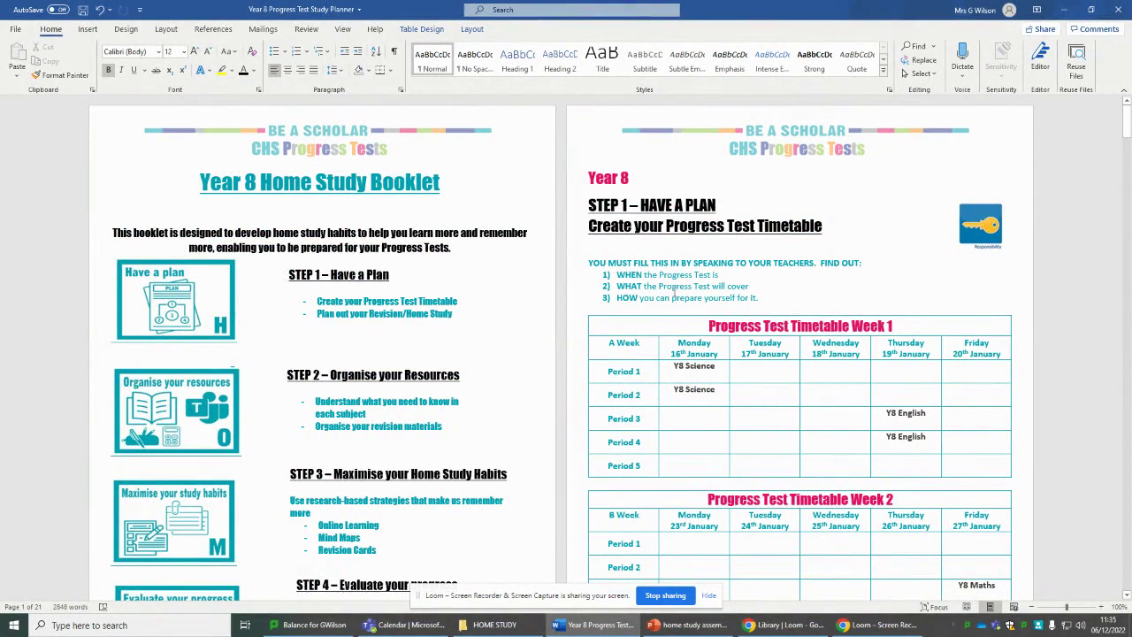
# Examine the Y8 Science, Y8 English and Y8 Maths slots in the Week 1 and Week 2 Progress Test Timetables.
pyautogui.scroll(-3, 700, 229)
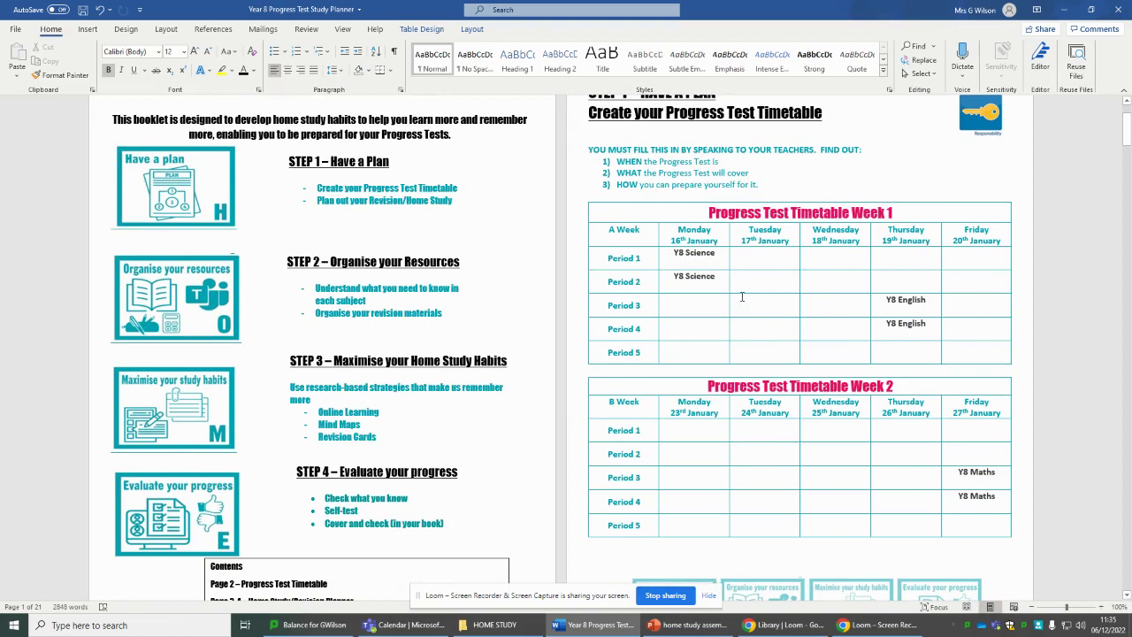
pyautogui.doubleClick(684, 254)
pyautogui.keyDown('shift'); pyautogui.click(692, 284); pyautogui.keyUp('shift')
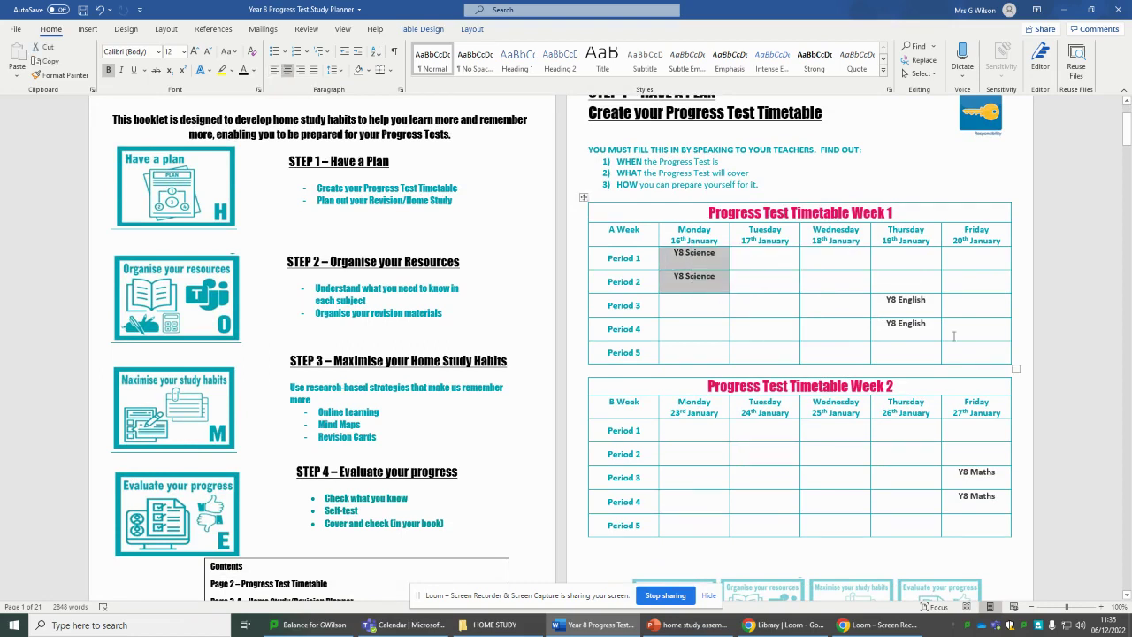
pyautogui.moveTo(916, 301); pyautogui.dragTo(917, 329)
pyautogui.moveTo(972, 478); pyautogui.dragTo(976, 517)
pyautogui.write('Y8 Maths Y8 Maths')
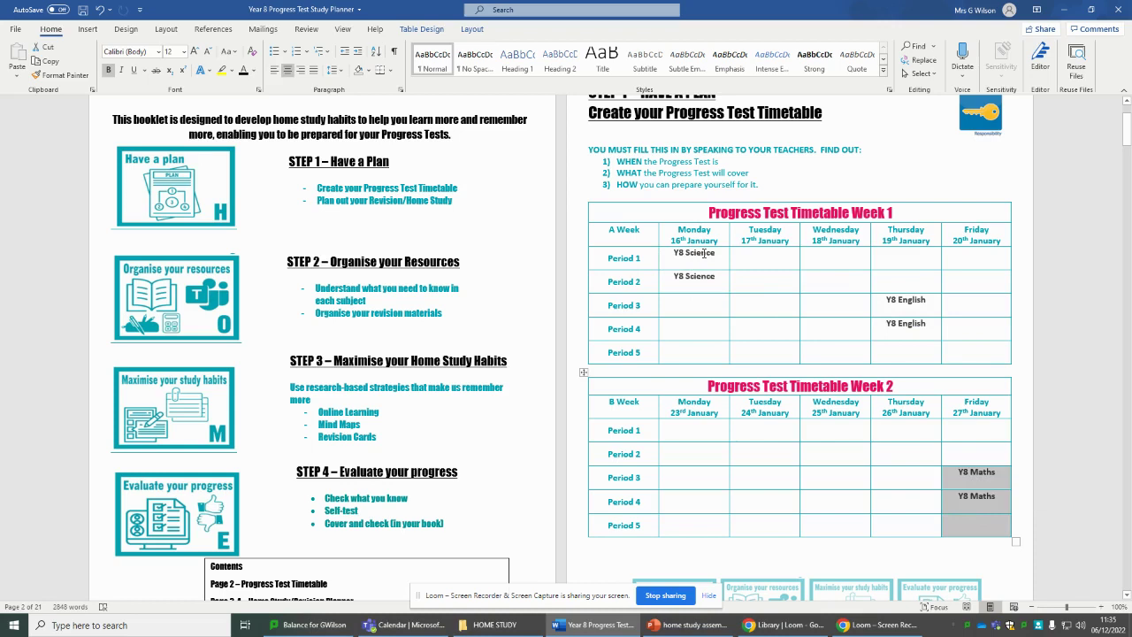
pyautogui.click(691, 299)
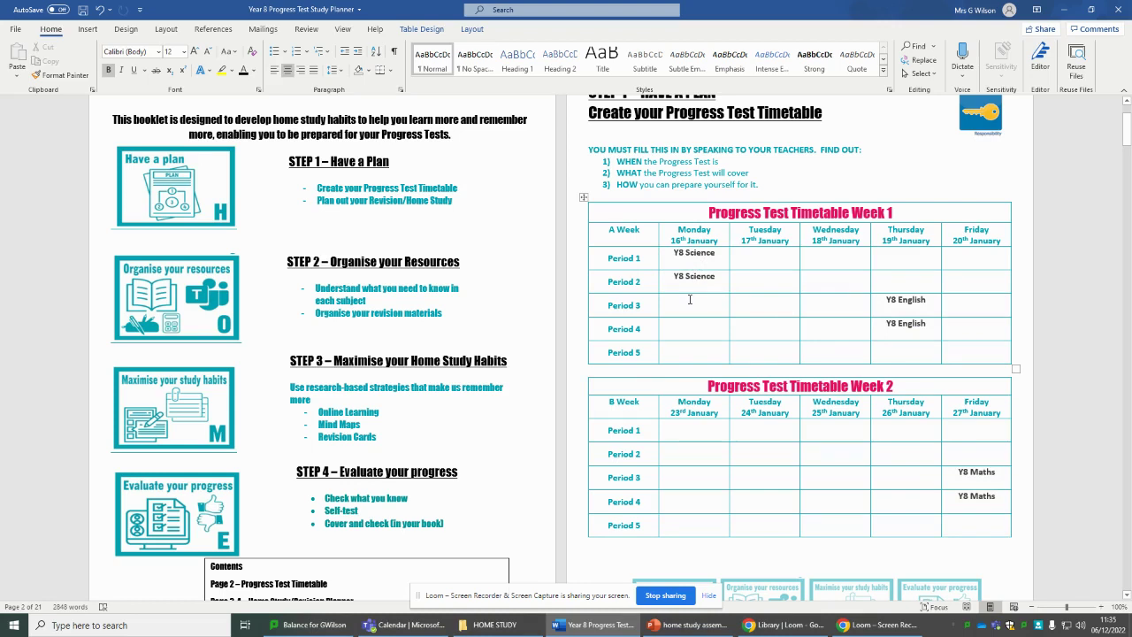
# Enter Geography in Period 1 on Tuesday 17th January and Science in Period 3 on Friday 20th January of the Week 1 timetable.
pyautogui.click(767, 307)
pyautogui.click(768, 278)
pyautogui.click(771, 262)
pyautogui.write('ge')
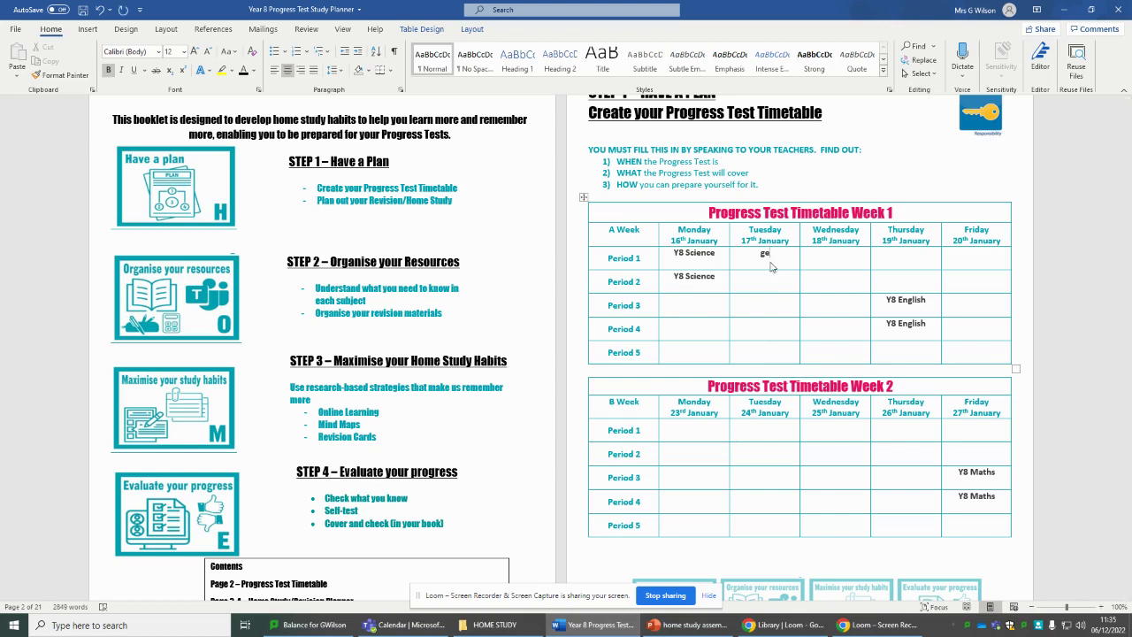
pyautogui.write('ography ')
pyautogui.write('Science')
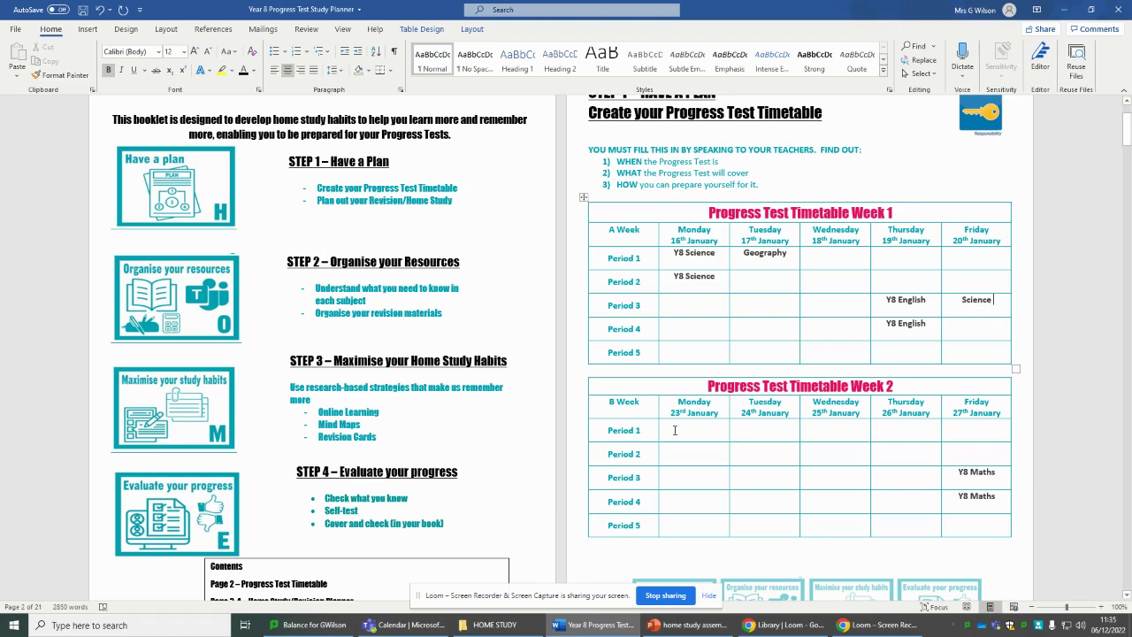
# Enter Drama in Period 1 on Monday 23rd January of the Week 2 timetable.
pyautogui.click(688, 435)
pyautogui.write('Drama')
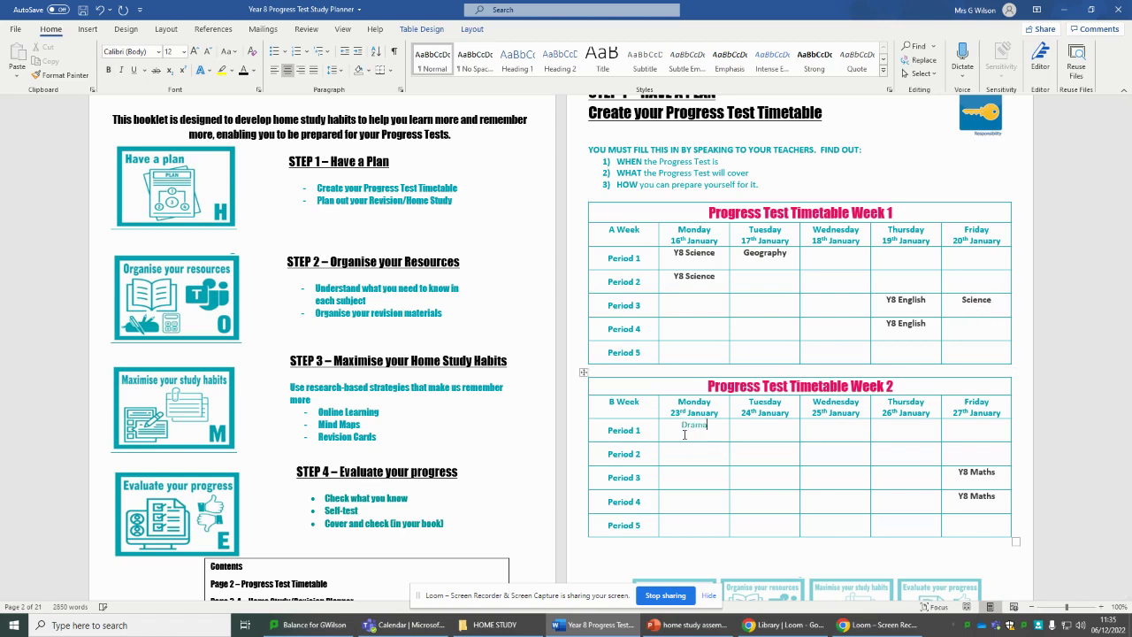
# Make Drama bold black and enter PE in bold black in Period 3 on Tuesday 24th January of the Week 2 timetable.
pyautogui.doubleClick(688, 428)
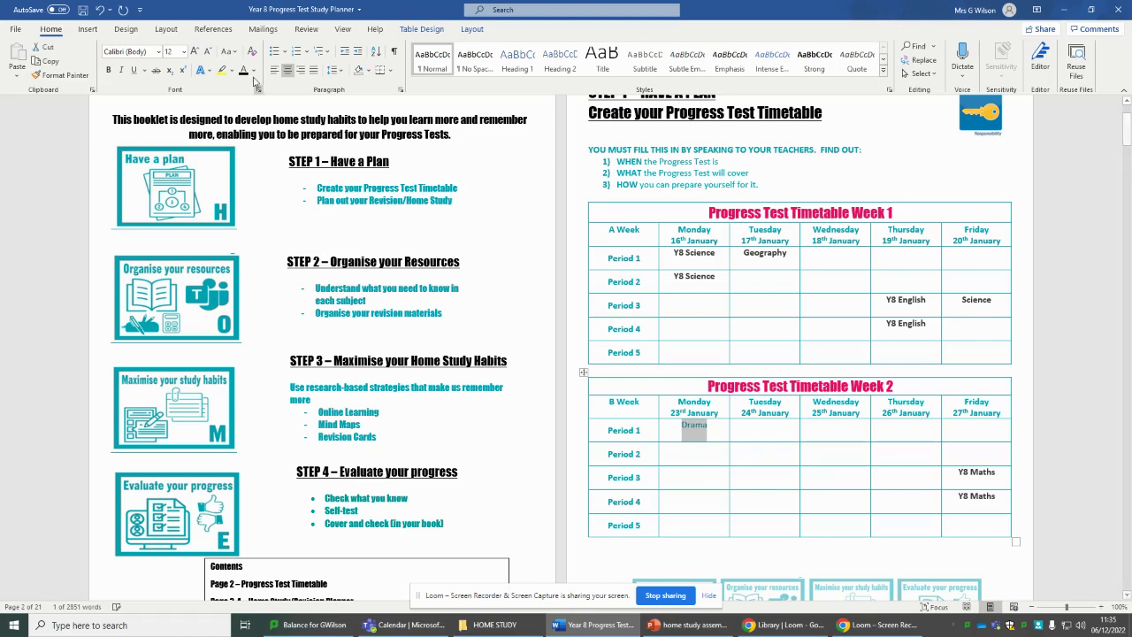
pyautogui.click(244, 74)
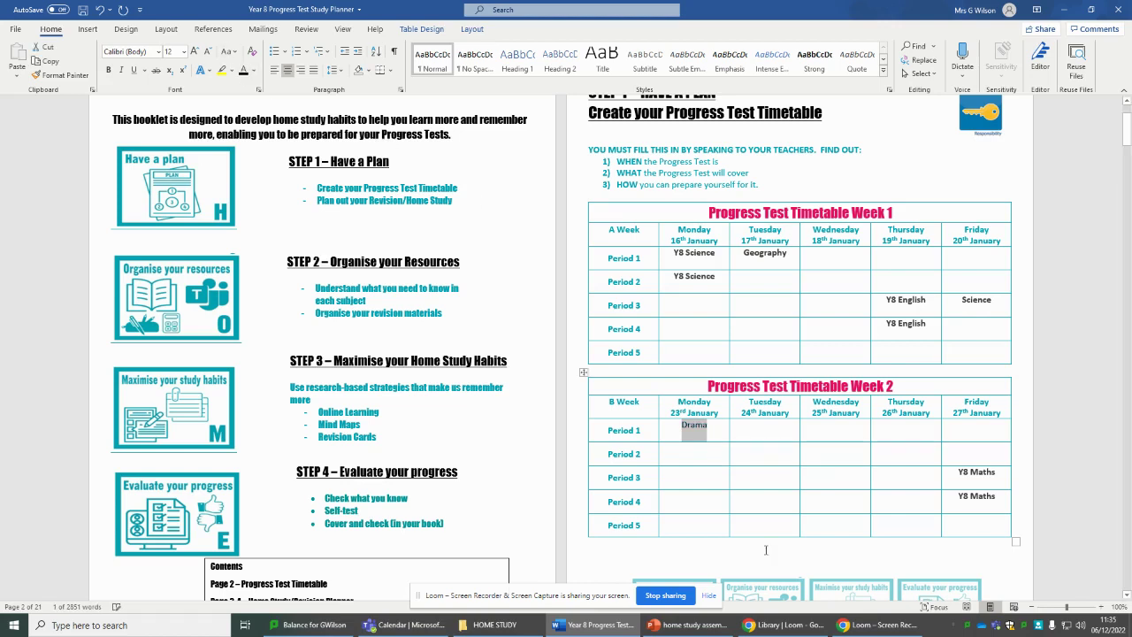
pyautogui.click(767, 477)
pyautogui.write('PE')
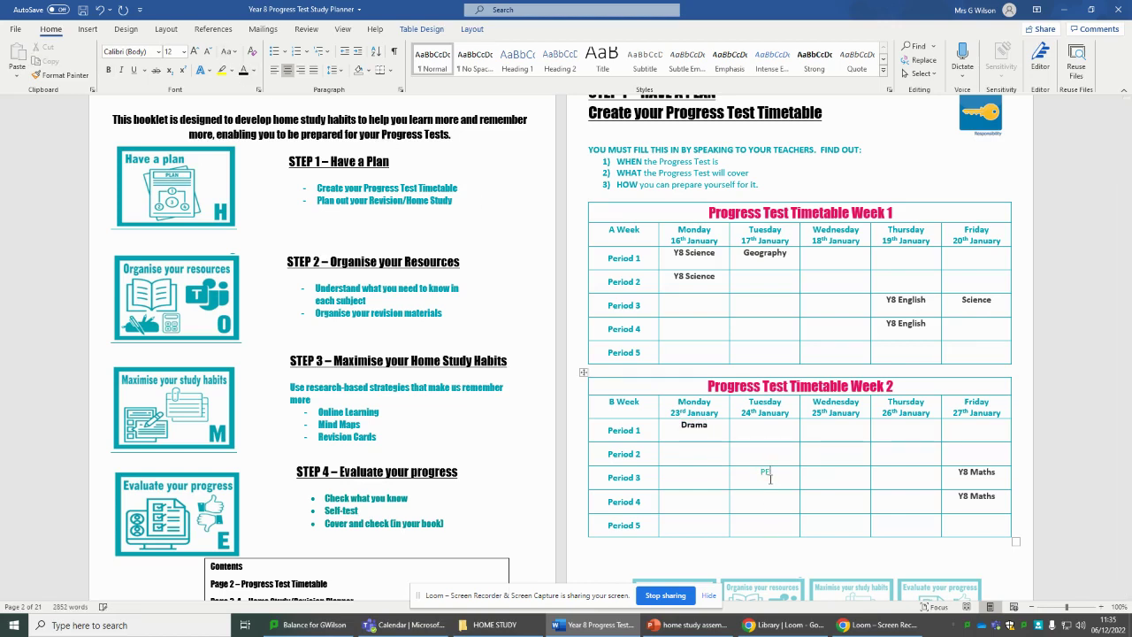
pyautogui.doubleClick(765, 474)
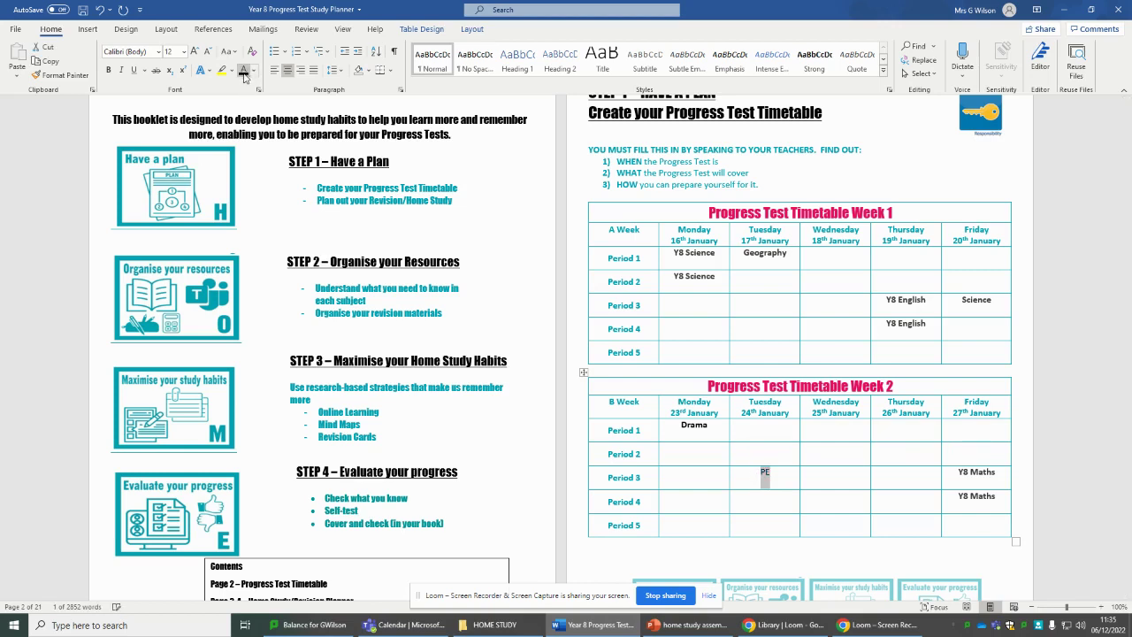
pyautogui.click(244, 77)
pyautogui.hotkey('ctrl', 'b')
# Enter History in bold black in Period 4 on Wednesday 25th January of the Week 2 timetable.
pyautogui.click(855, 493)
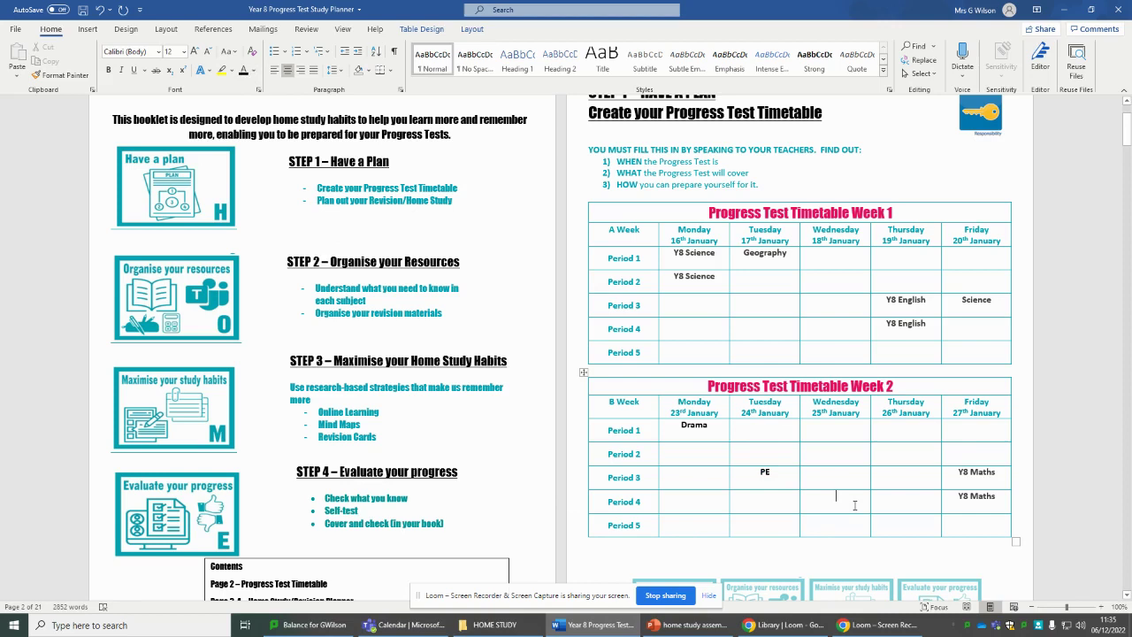
pyautogui.write('Histo')
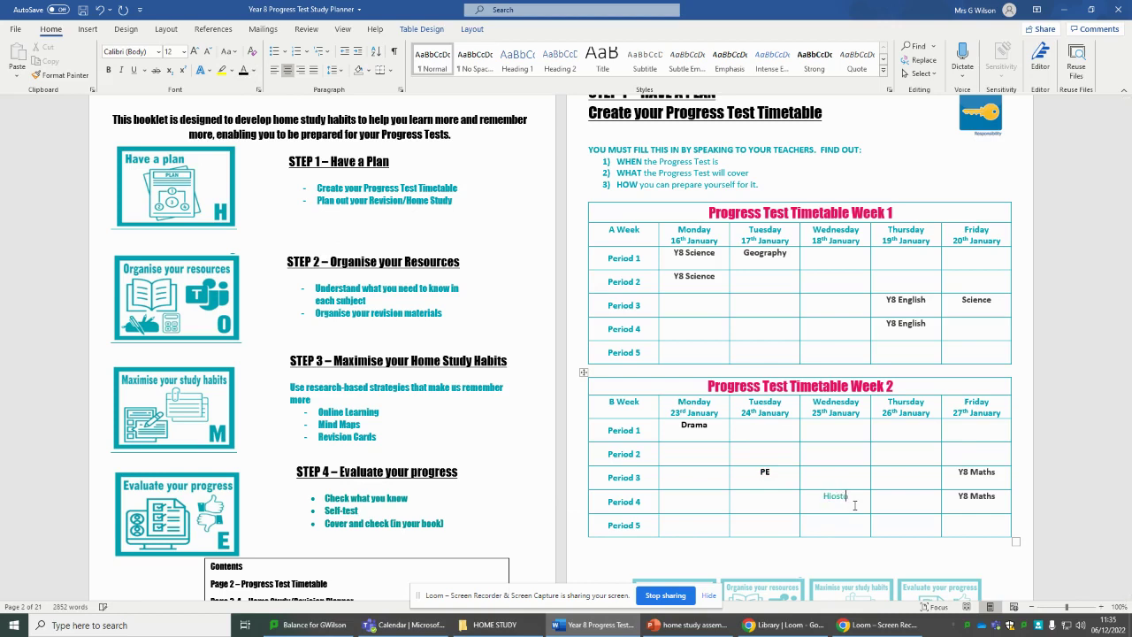
pyautogui.write('ry')
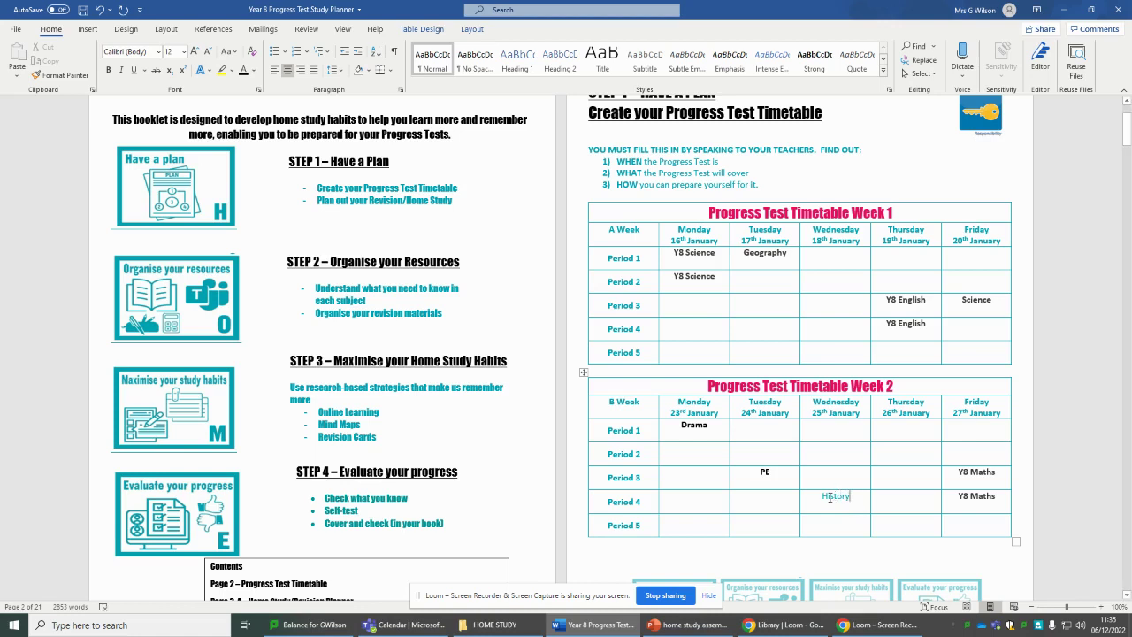
pyautogui.doubleClick(830, 496)
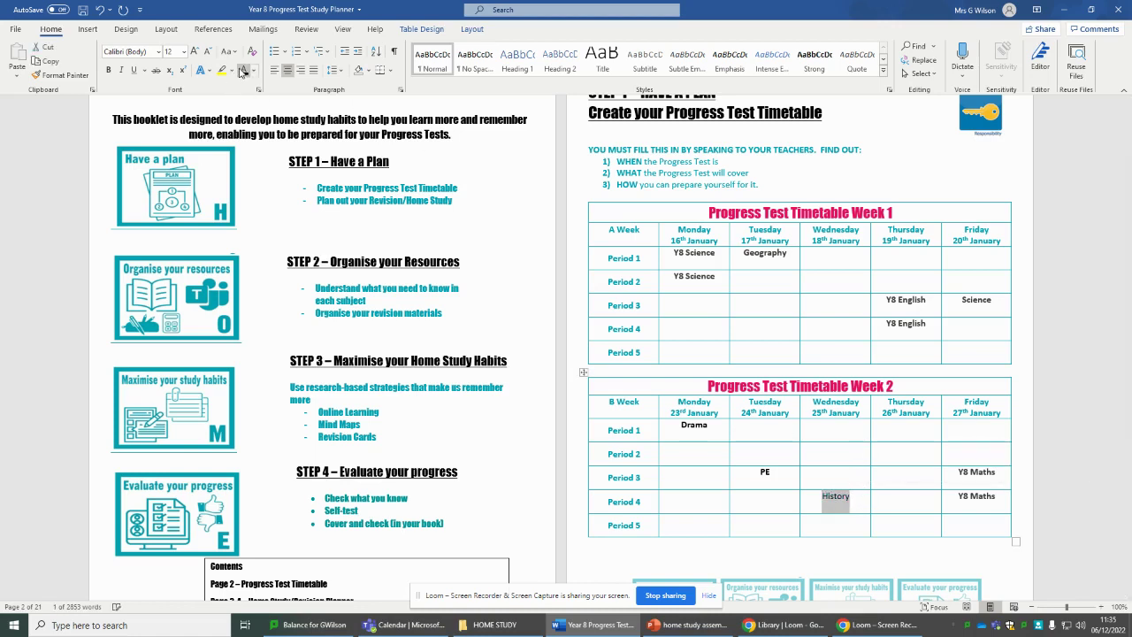
pyautogui.hotkey('ctrl', 'b')
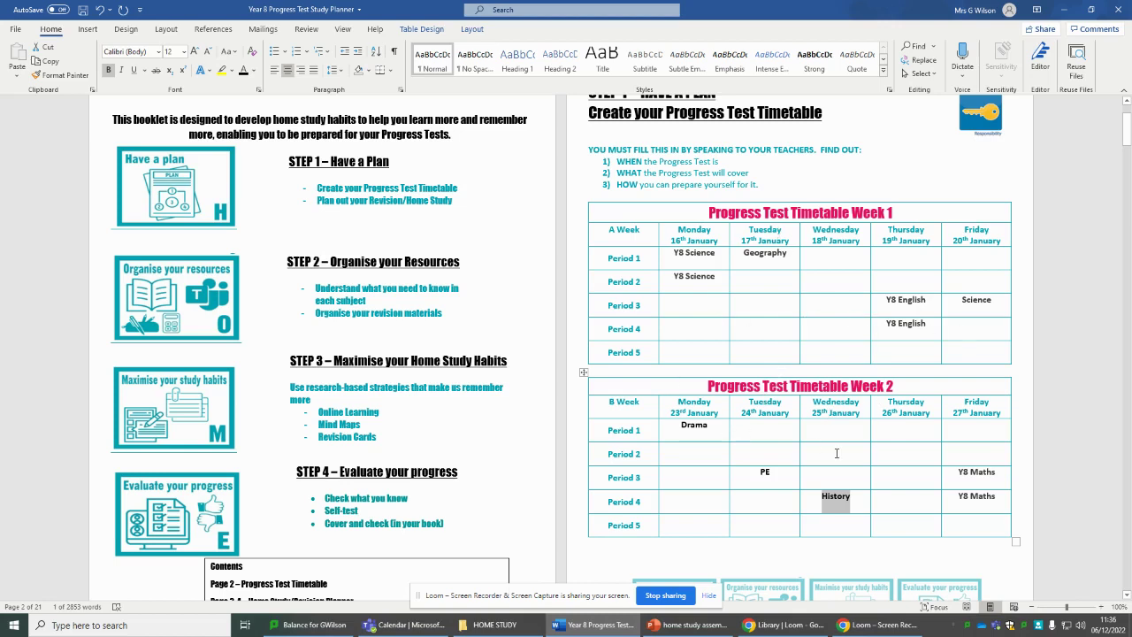
# Examine the Home Study Planner tables for Study Weeks 1 to 4 alongside the Week 1 and Week 2 Progress Test Timetables.
pyautogui.scroll(-10, 837, 452)
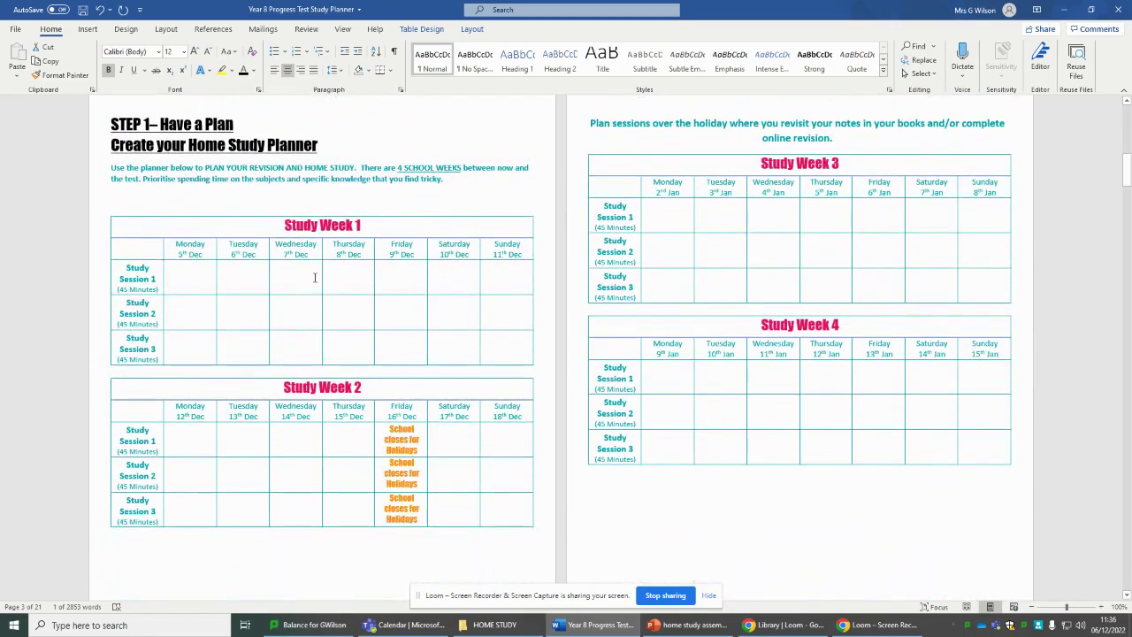
pyautogui.scroll(10, 314, 277)
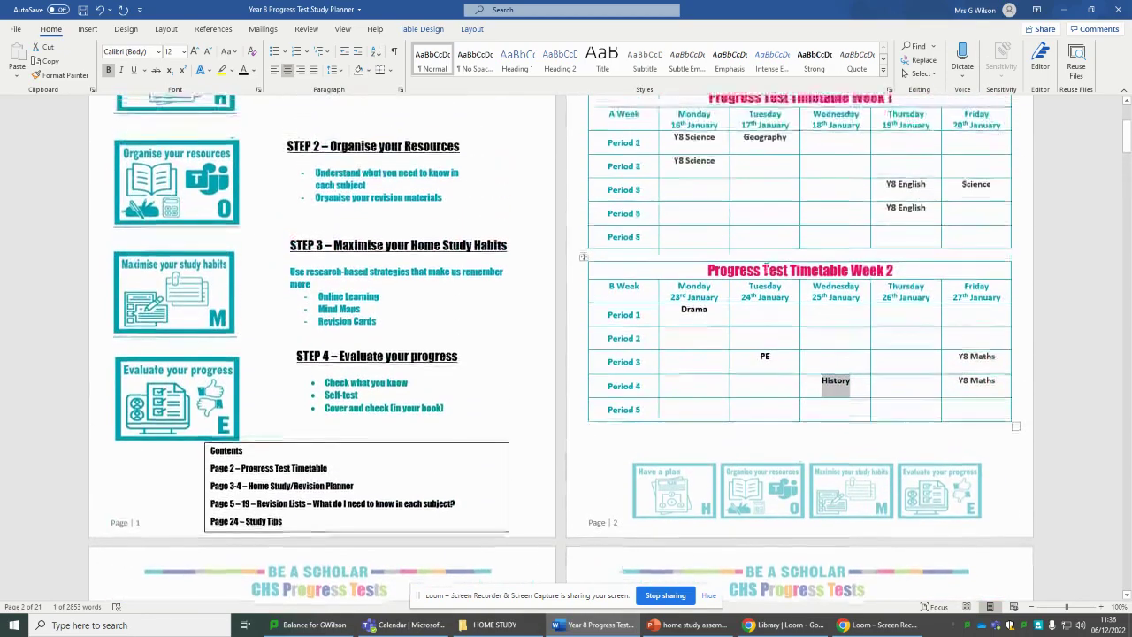
pyautogui.scroll(-5, 764, 269)
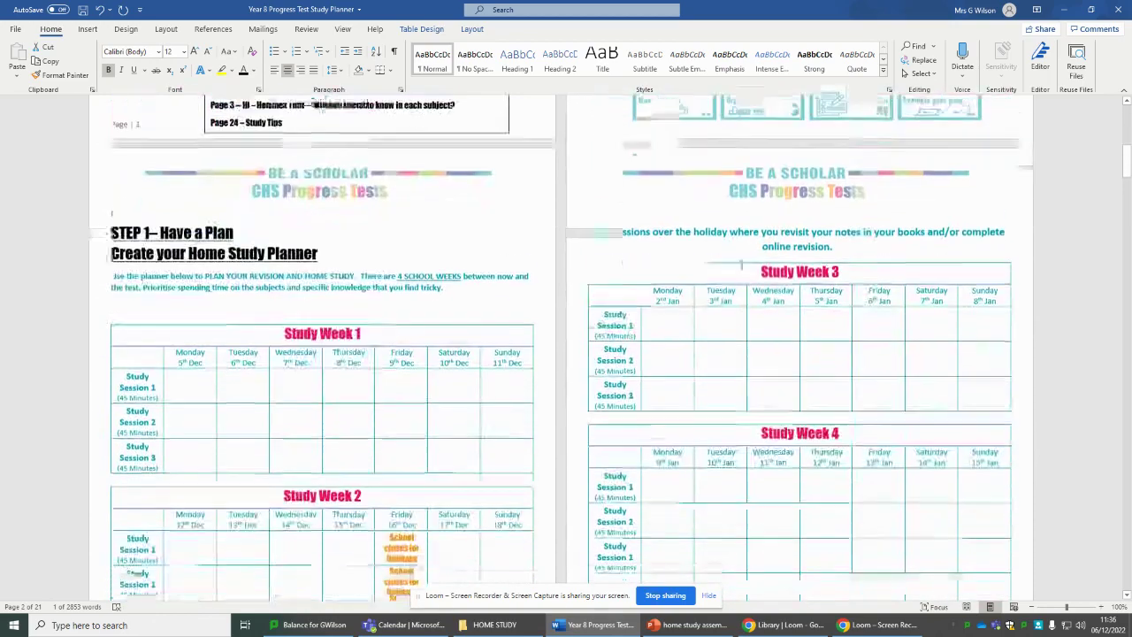
pyautogui.scroll(-1, 481, 368)
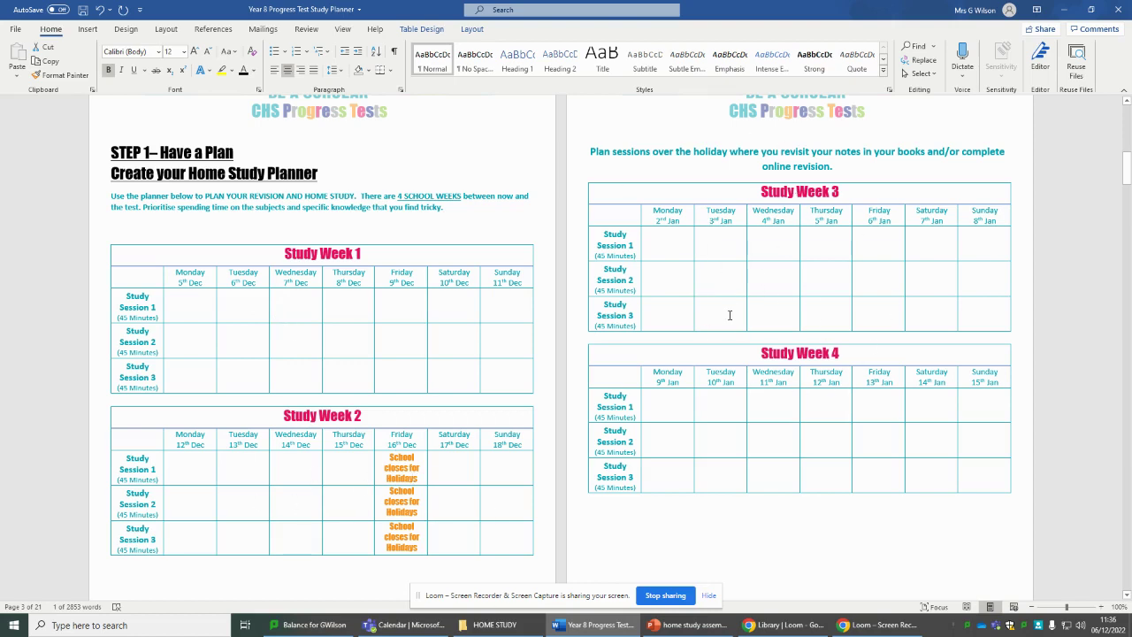
pyautogui.moveTo(660, 251); pyautogui.dragTo(869, 458)
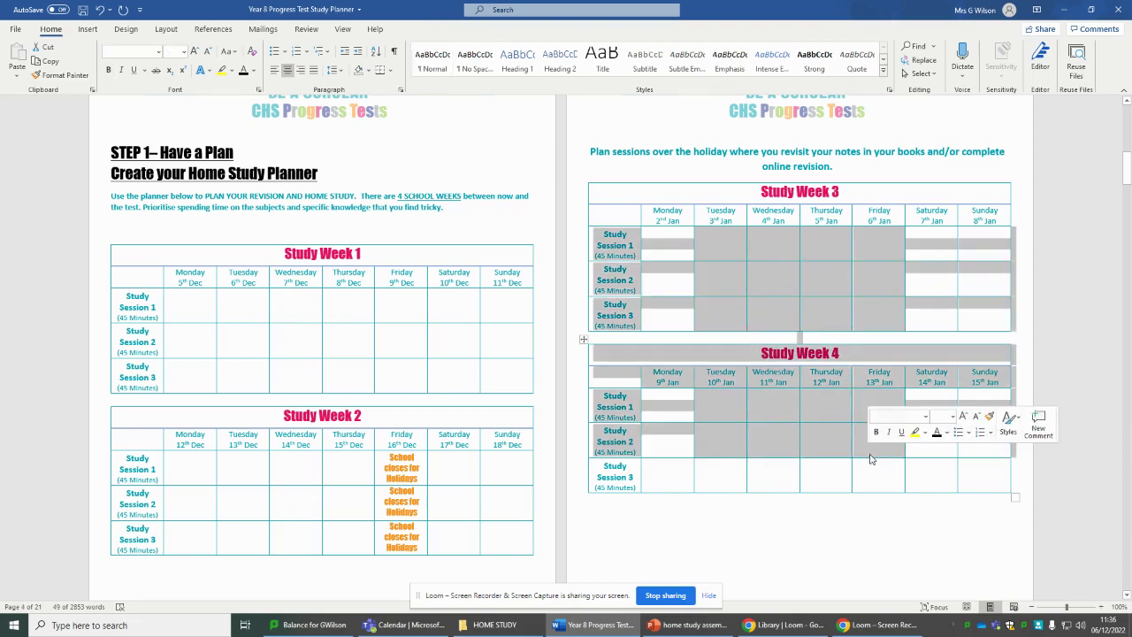
pyautogui.doubleClick(392, 351)
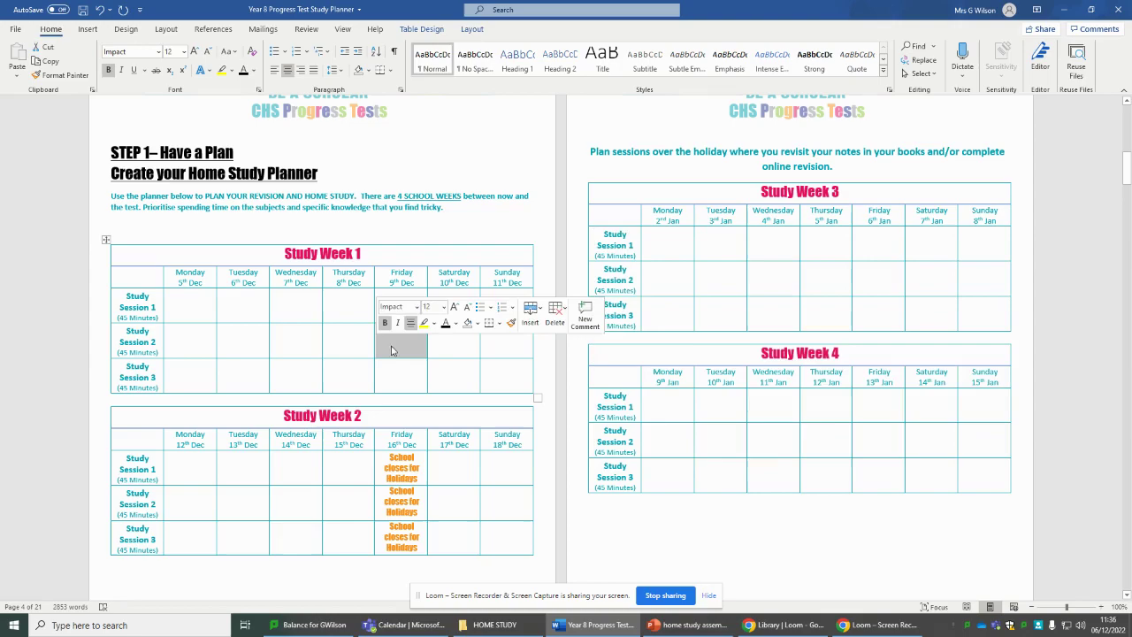
pyautogui.click(392, 351)
pyautogui.scroll(10, 423, 363)
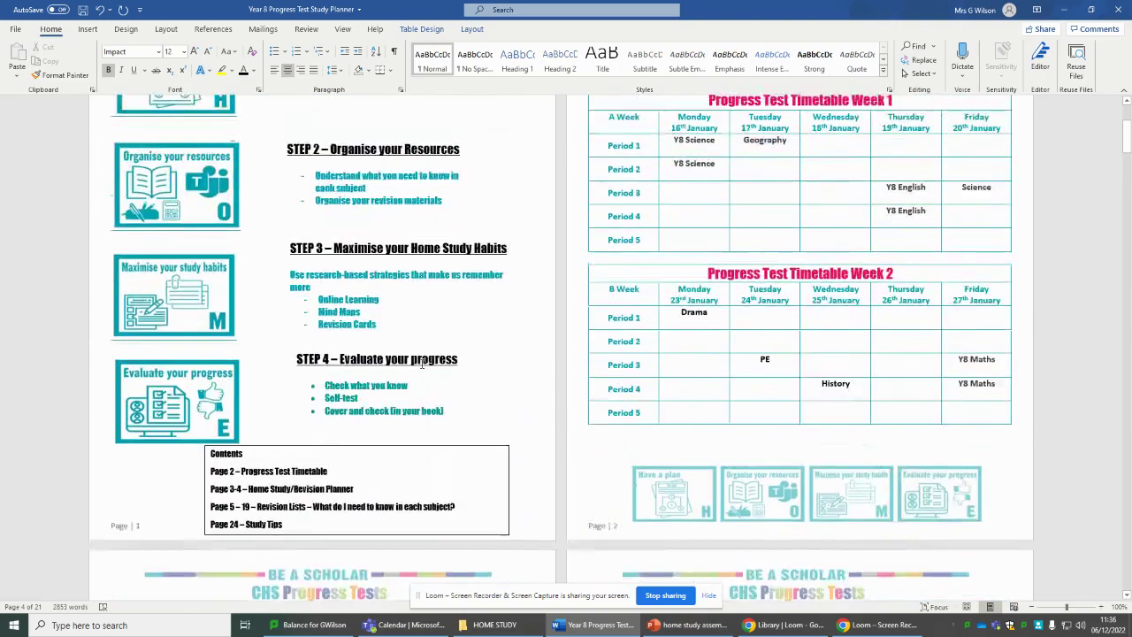
pyautogui.scroll(1, 422, 363)
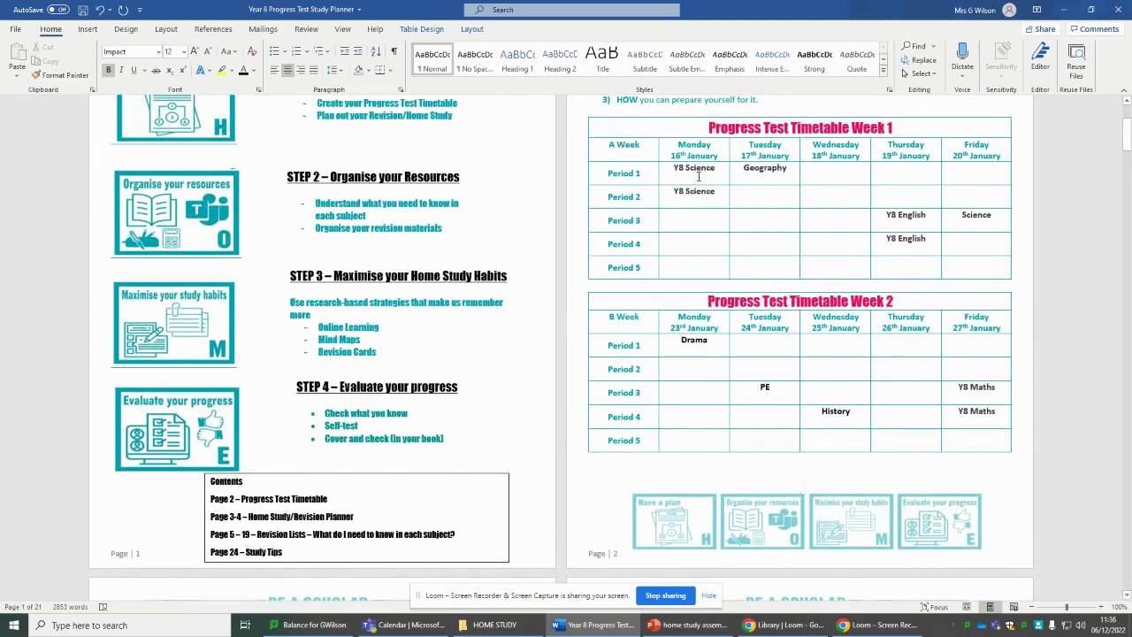
pyautogui.moveTo(697, 175); pyautogui.dragTo(681, 416)
# Skim the study planner and the subject revision lists, and return to the Progress Test Timetable page.
pyautogui.scroll(-8, 651, 367)
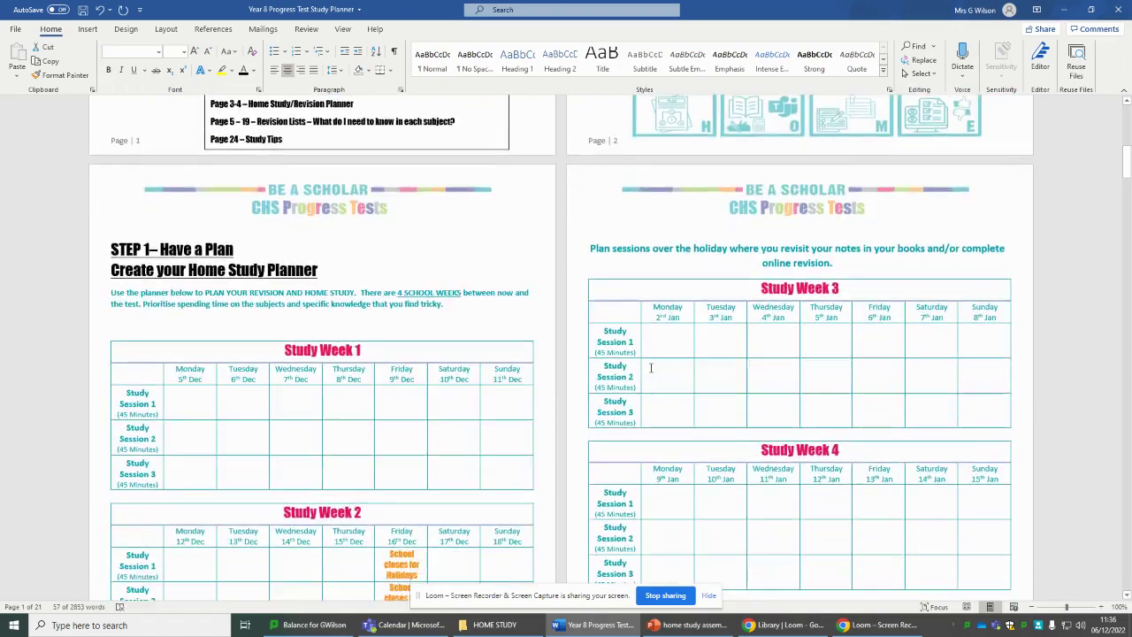
pyautogui.scroll(-20, 651, 368)
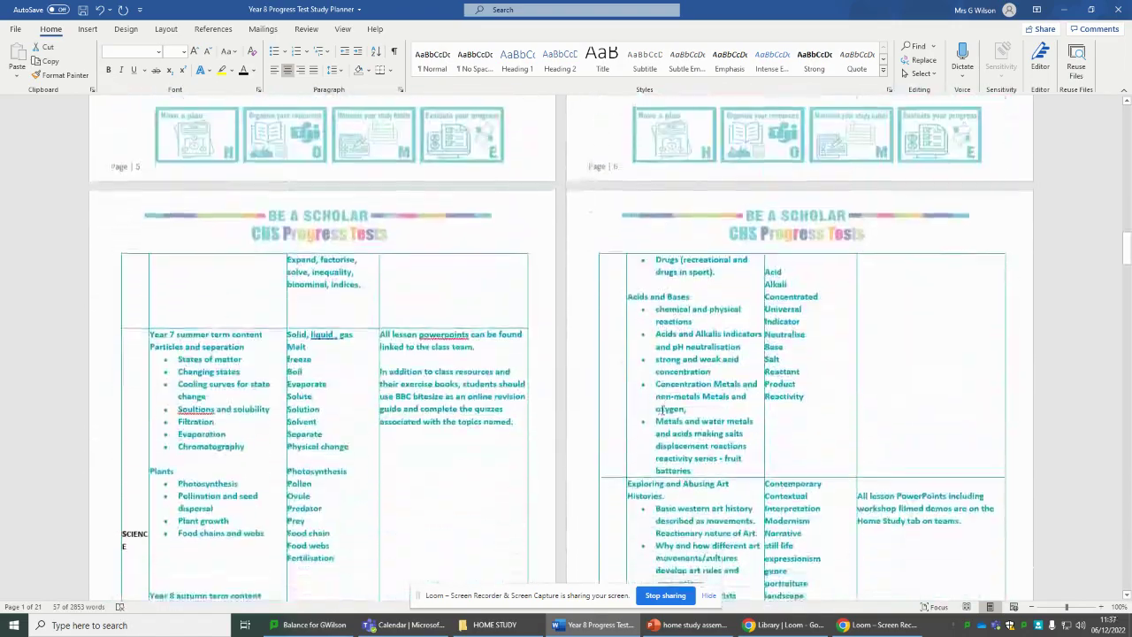
pyautogui.scroll(-15, 663, 409)
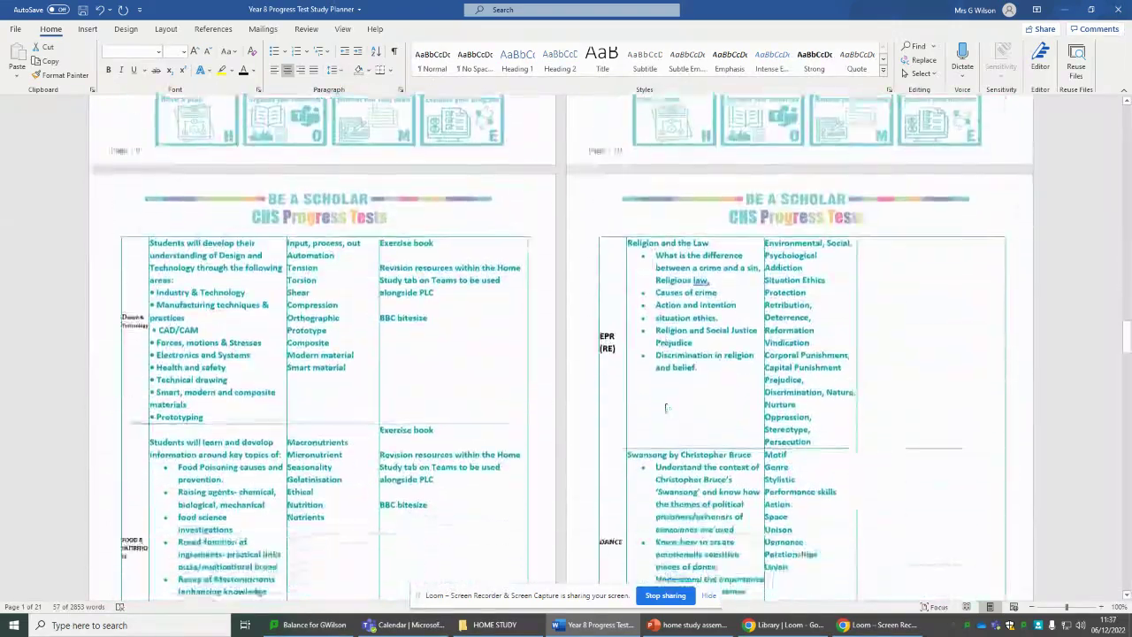
pyautogui.scroll(-20, 666, 408)
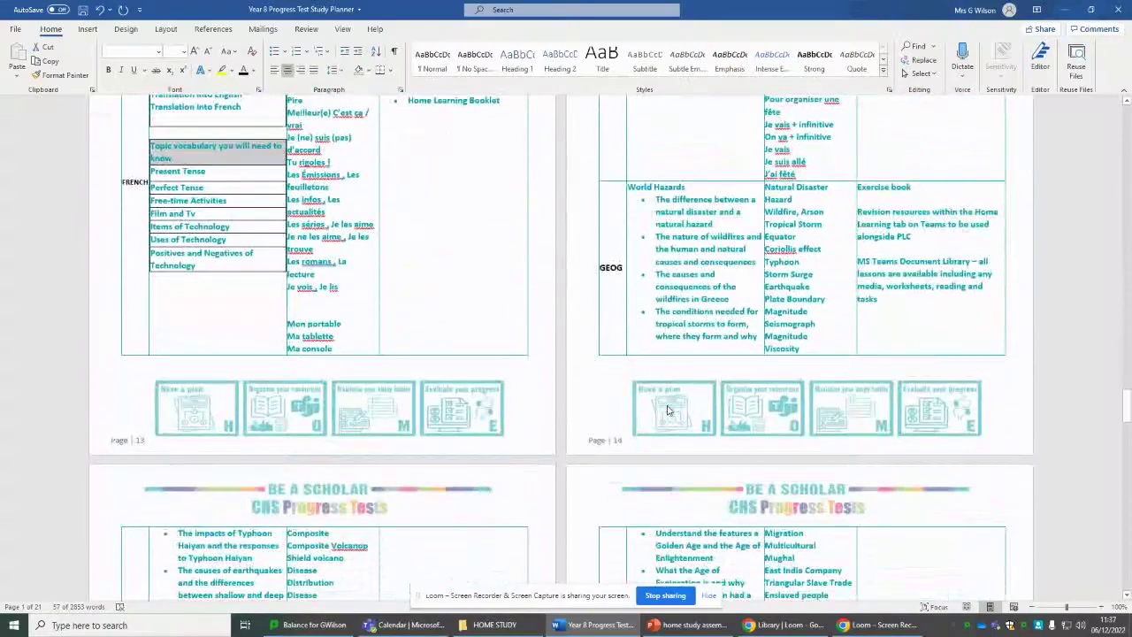
pyautogui.scroll(-10, 667, 409)
pyautogui.scroll(20, 122, 379)
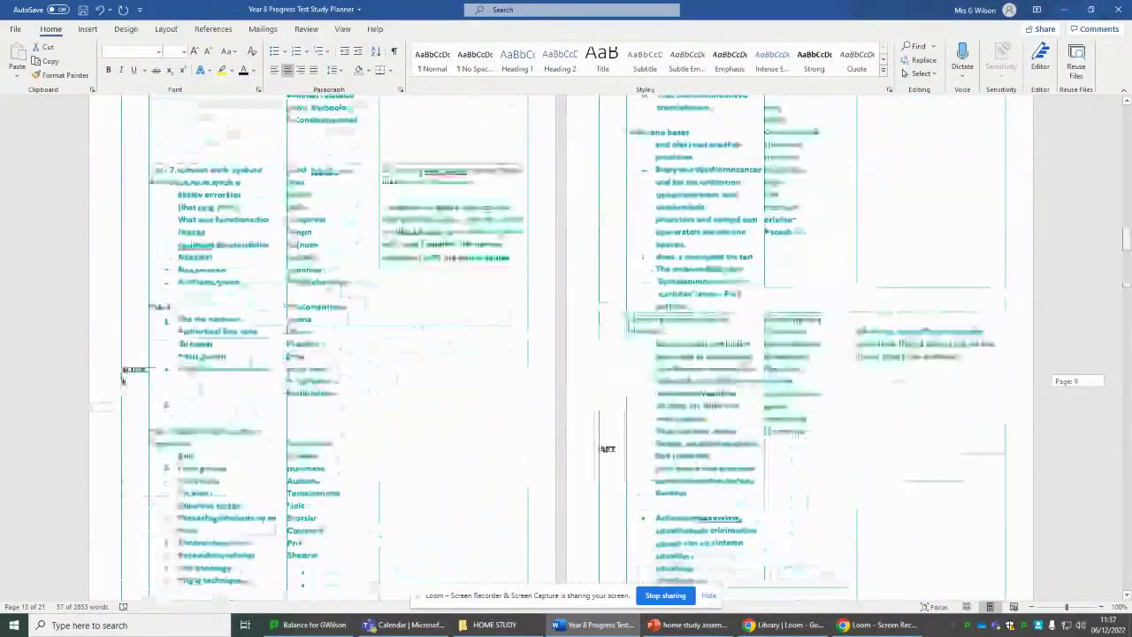
pyautogui.scroll(20, 122, 379)
pyautogui.click(854, 428)
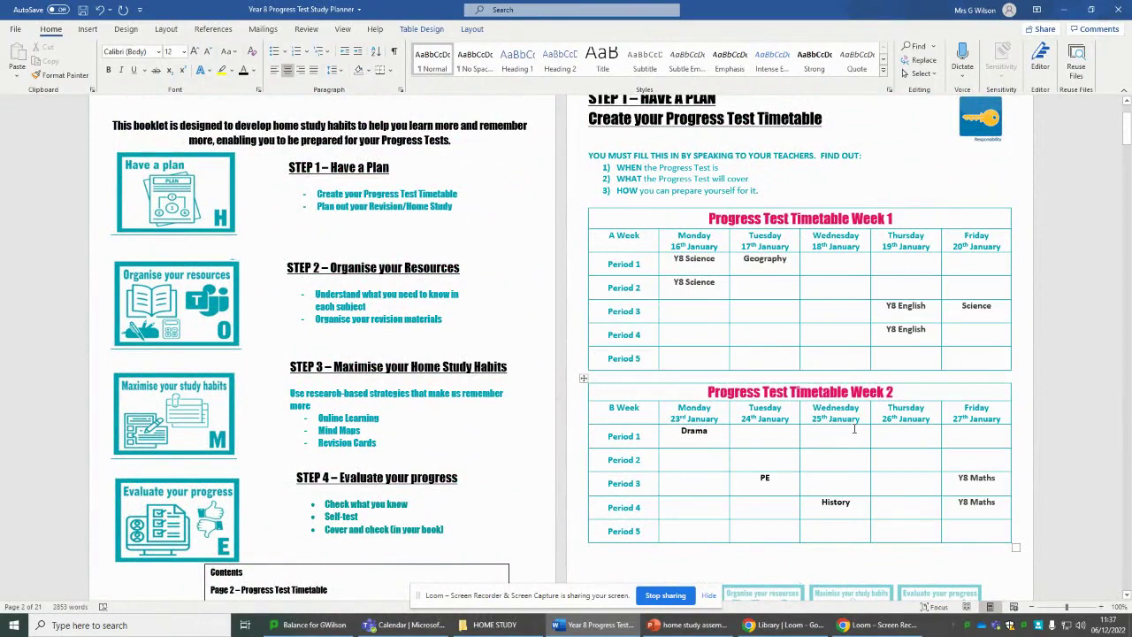
# Highlight States of matter and Changing states in red in the Science revision list on page 7.
pyautogui.scroll(-15, 931, 276)
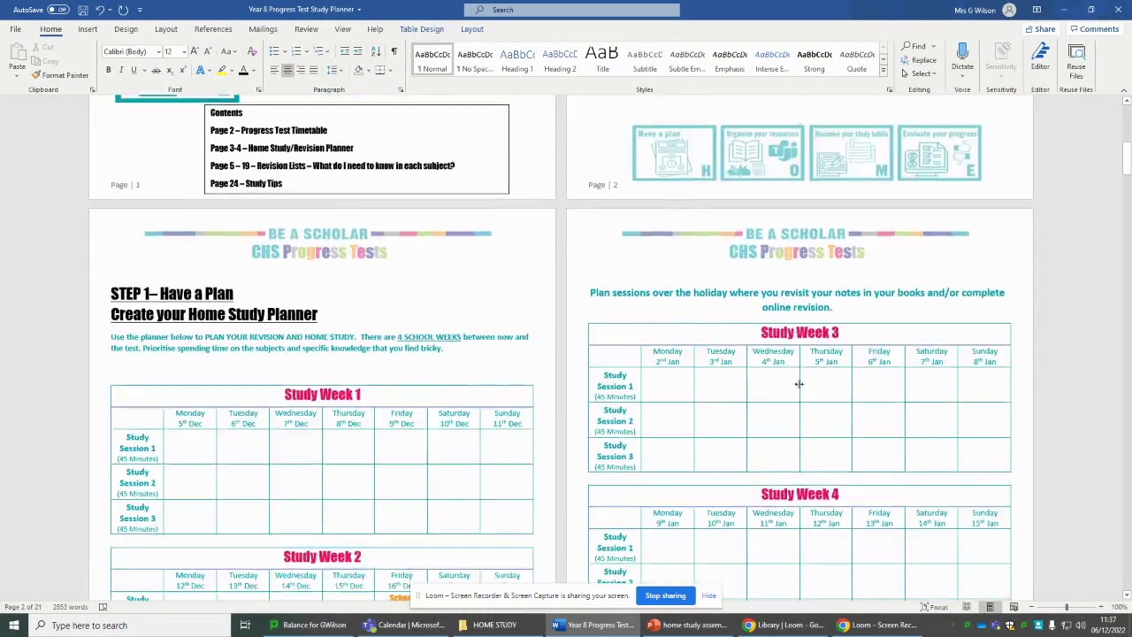
pyautogui.scroll(-3, 807, 378)
pyautogui.scroll(1, 809, 377)
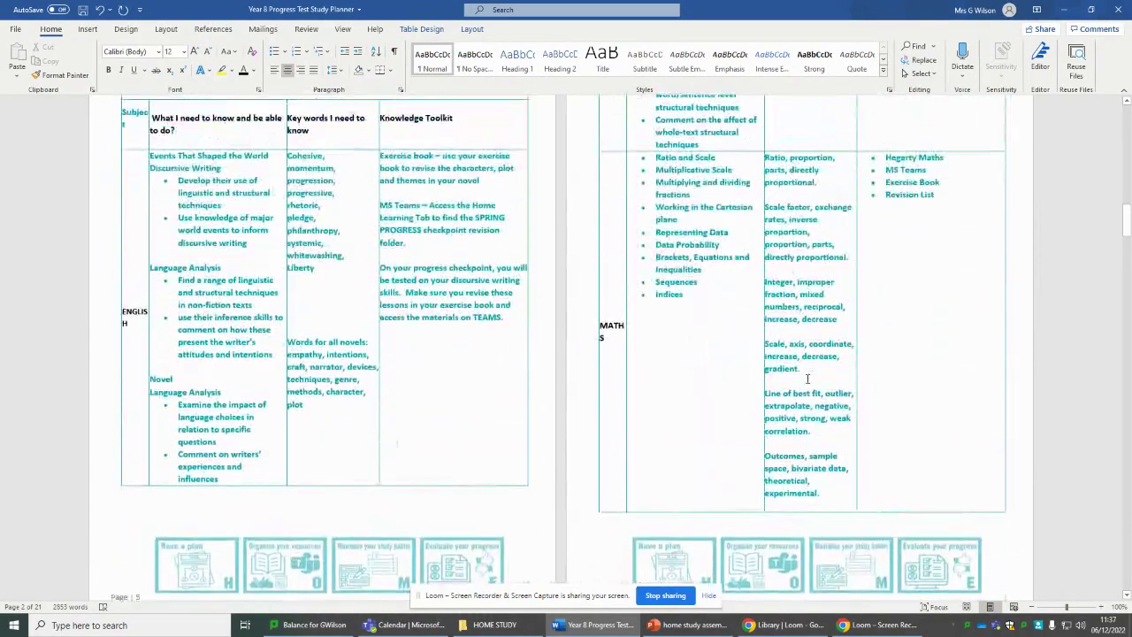
pyautogui.scroll(-12, 810, 377)
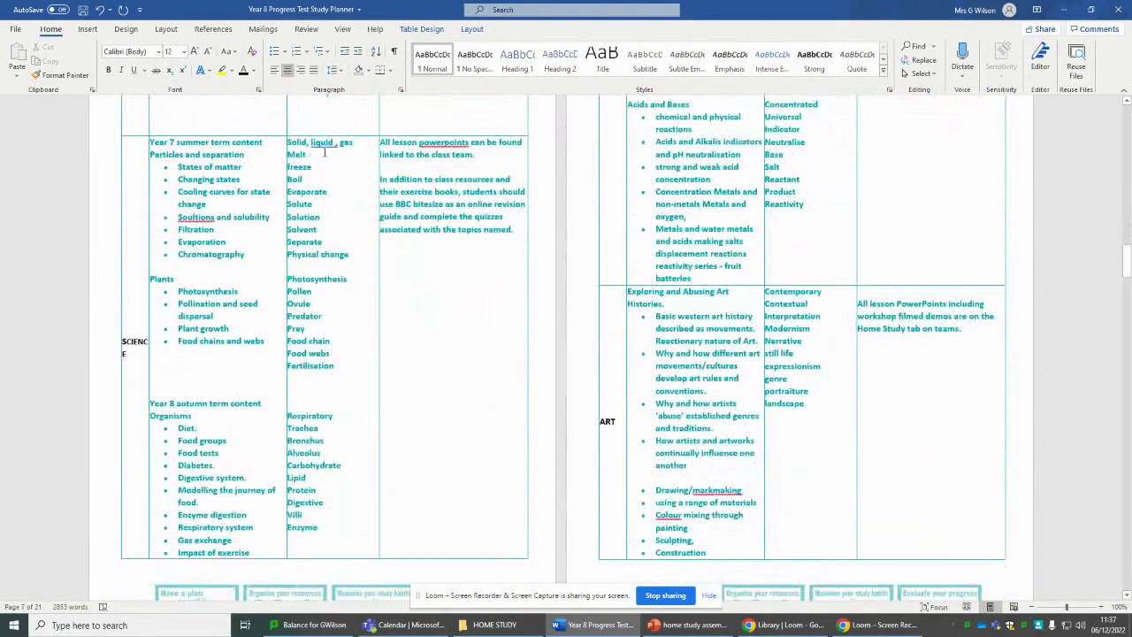
pyautogui.moveTo(180, 167); pyautogui.dragTo(228, 182)
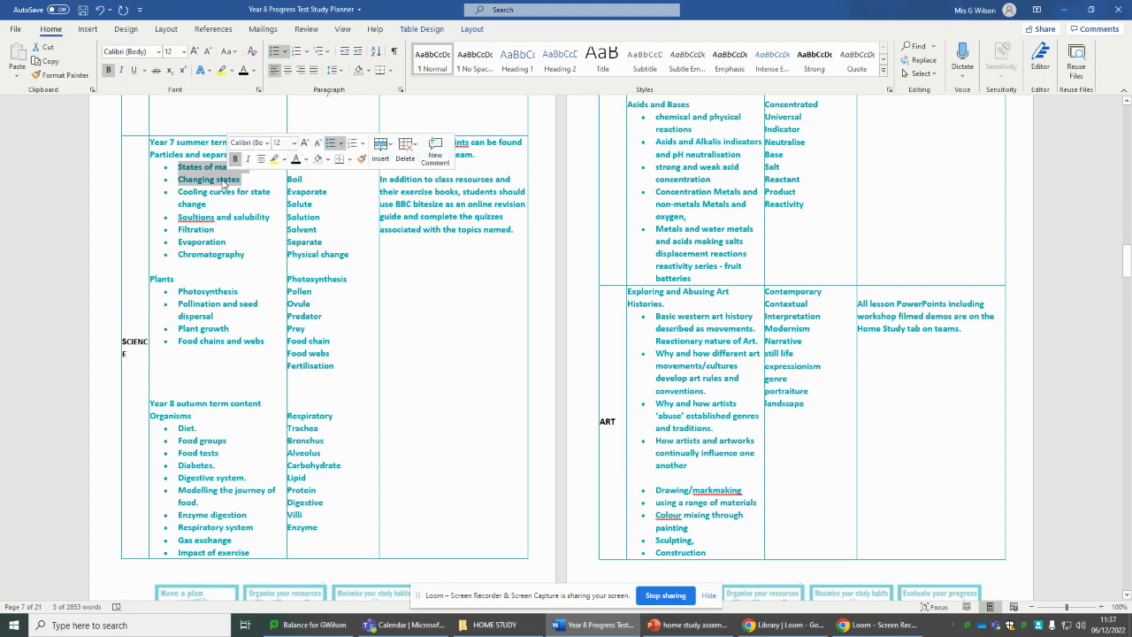
pyautogui.click(231, 75)
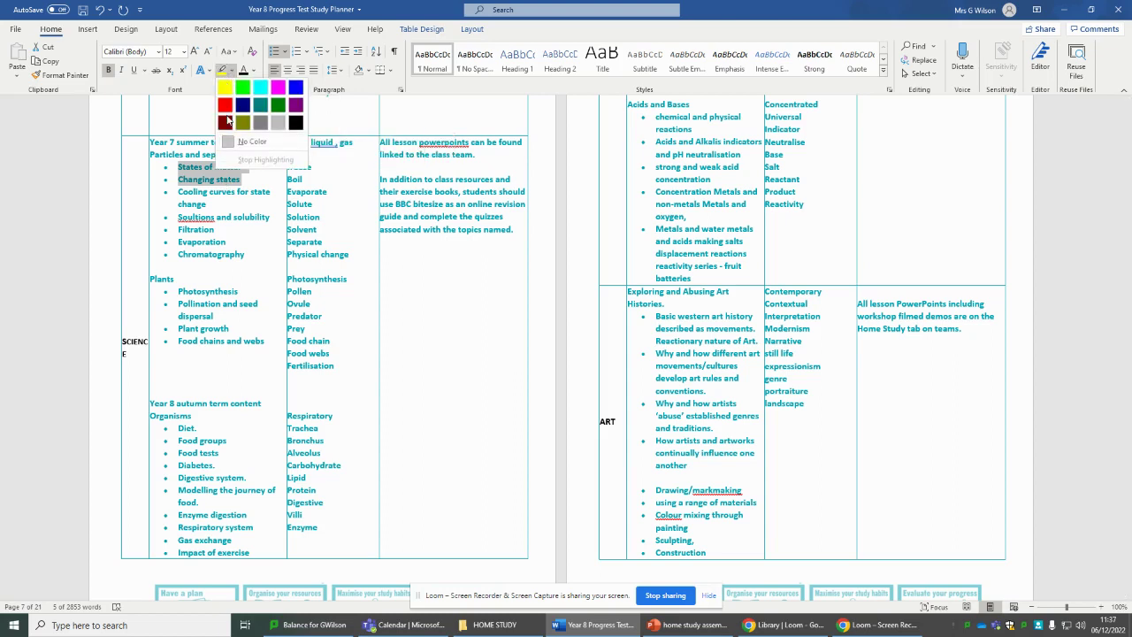
pyautogui.click(226, 108)
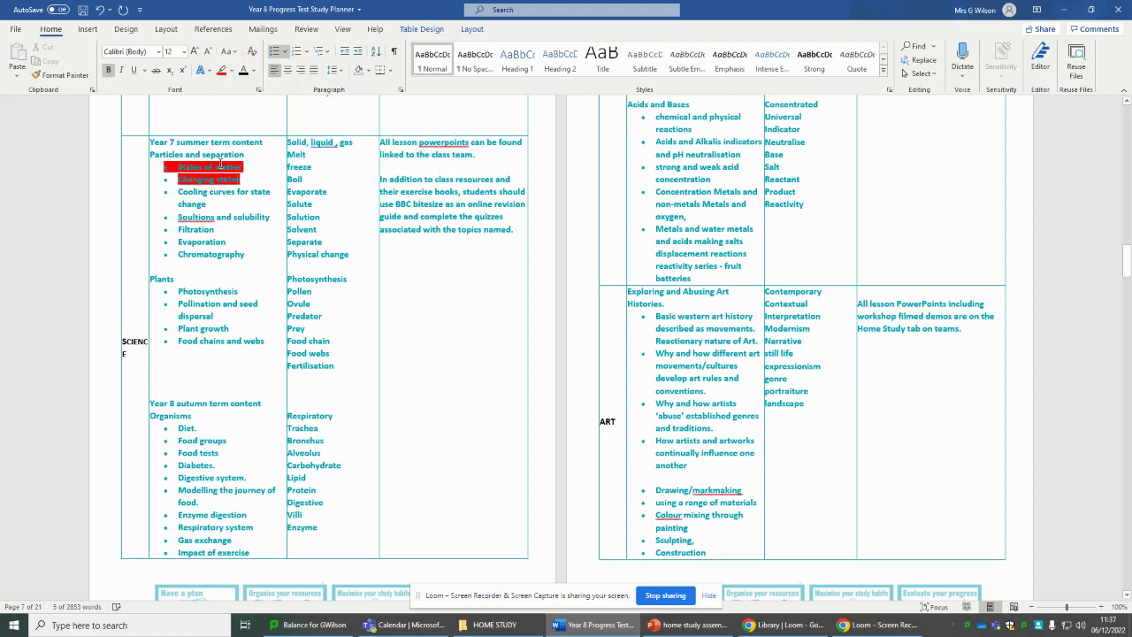
# Highlight "Cooling curves for state change" and the words "Soultions and" in bright green in the Science list.
pyautogui.moveTo(178, 191); pyautogui.dragTo(230, 221)
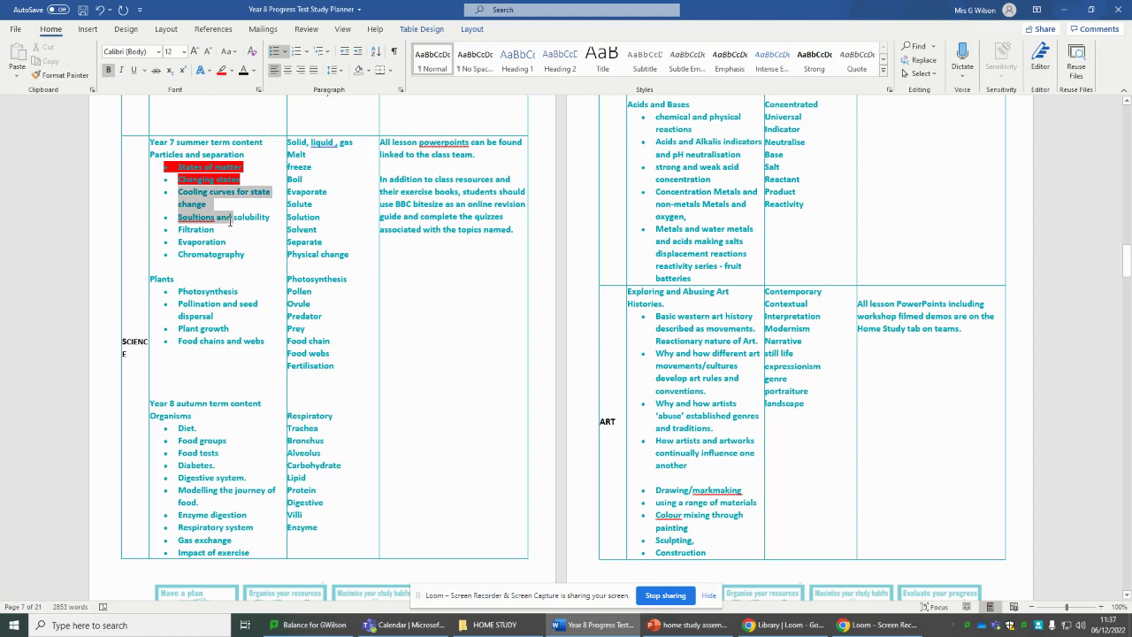
pyautogui.click(231, 71)
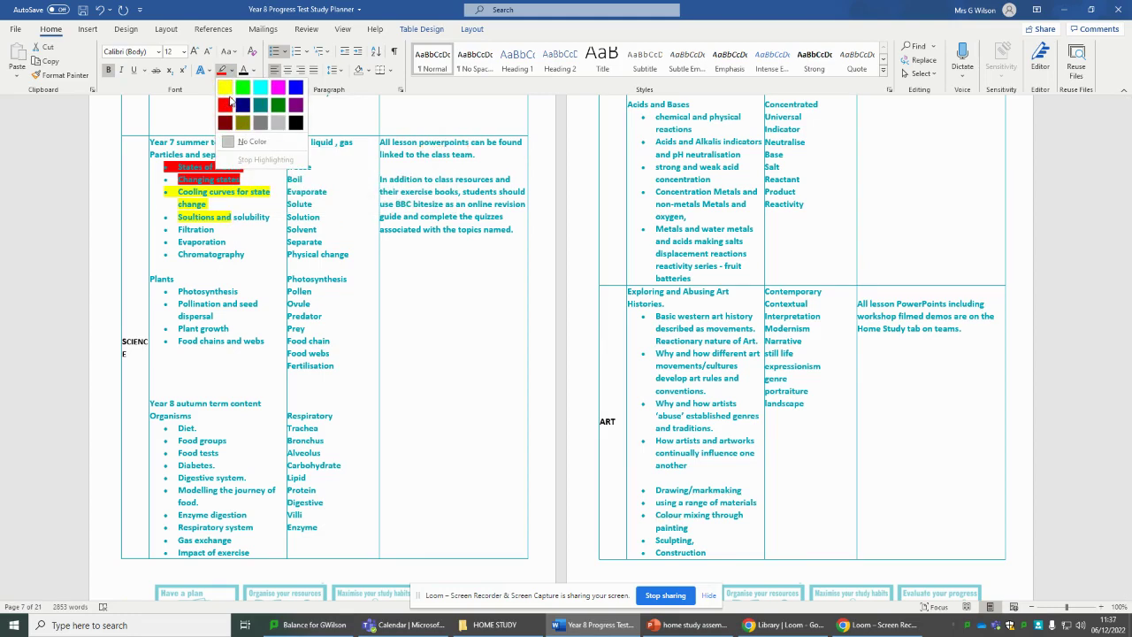
pyautogui.click(242, 86)
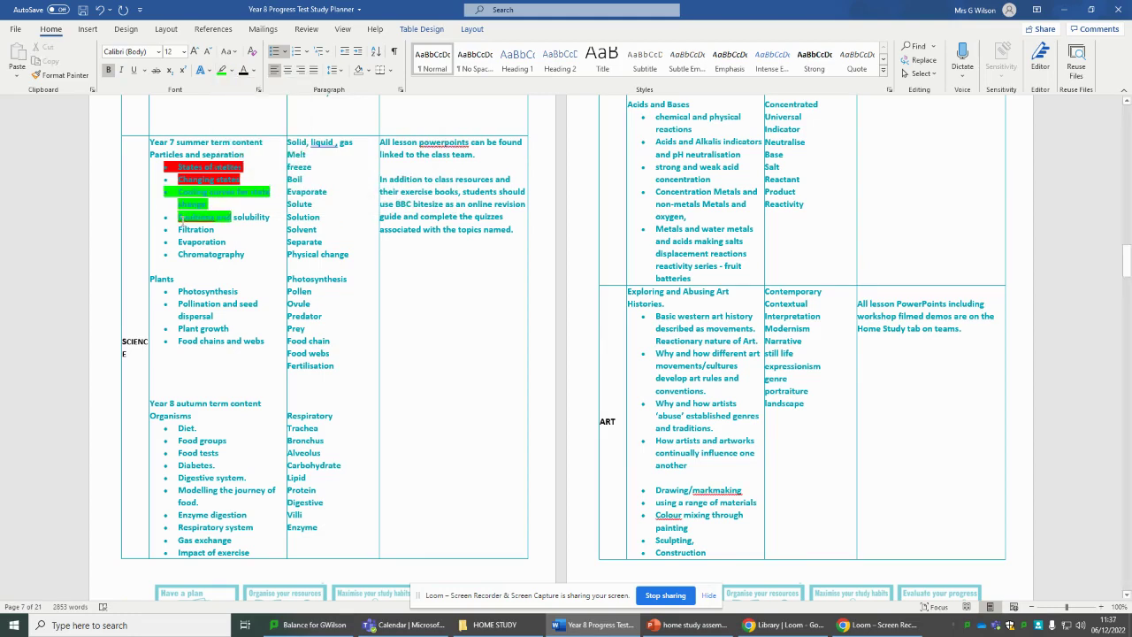
# Highlight Filtration, Evaporation and Chromatography in yellow under Particles and separation in the Science list.
pyautogui.moveTo(178, 228); pyautogui.dragTo(245, 255)
pyautogui.click(231, 71)
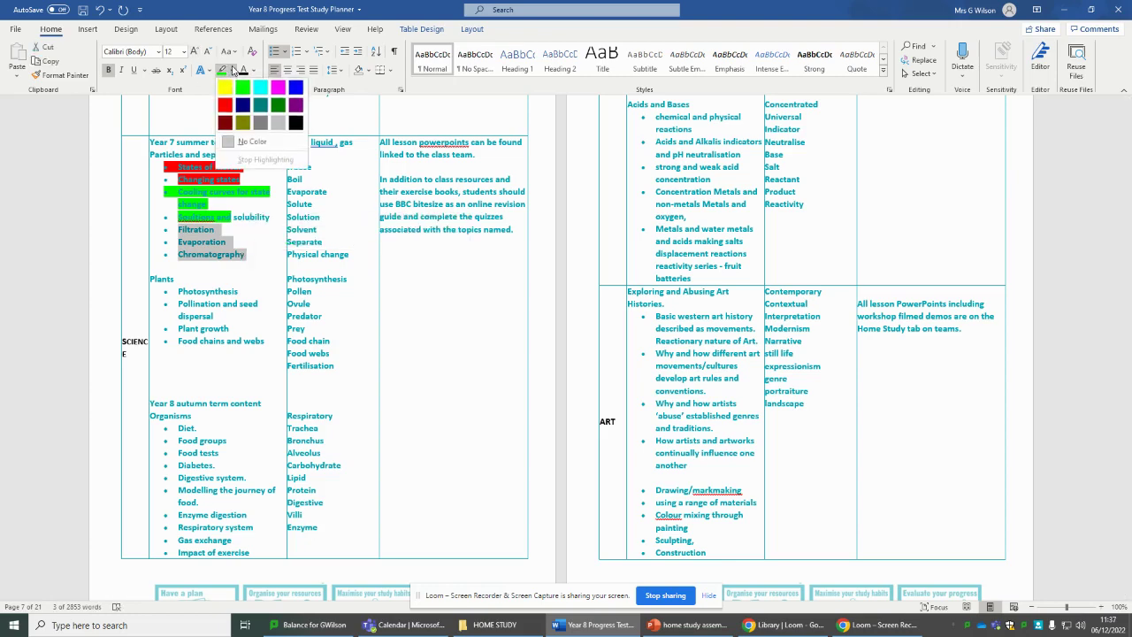
pyautogui.click(227, 86)
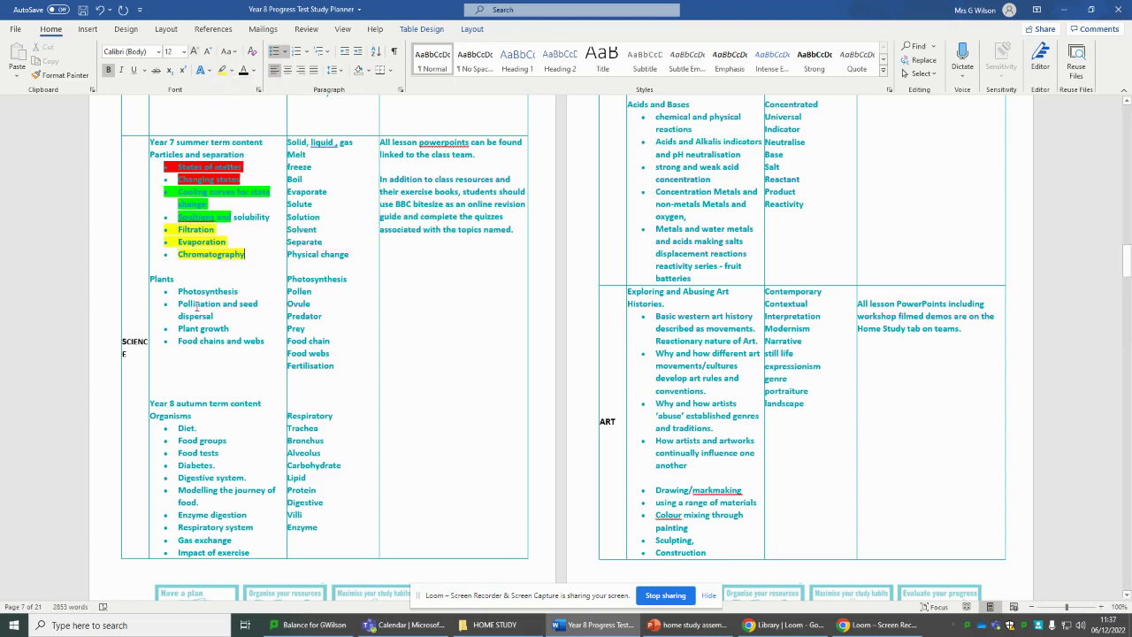
pyautogui.scroll(2, 196, 306)
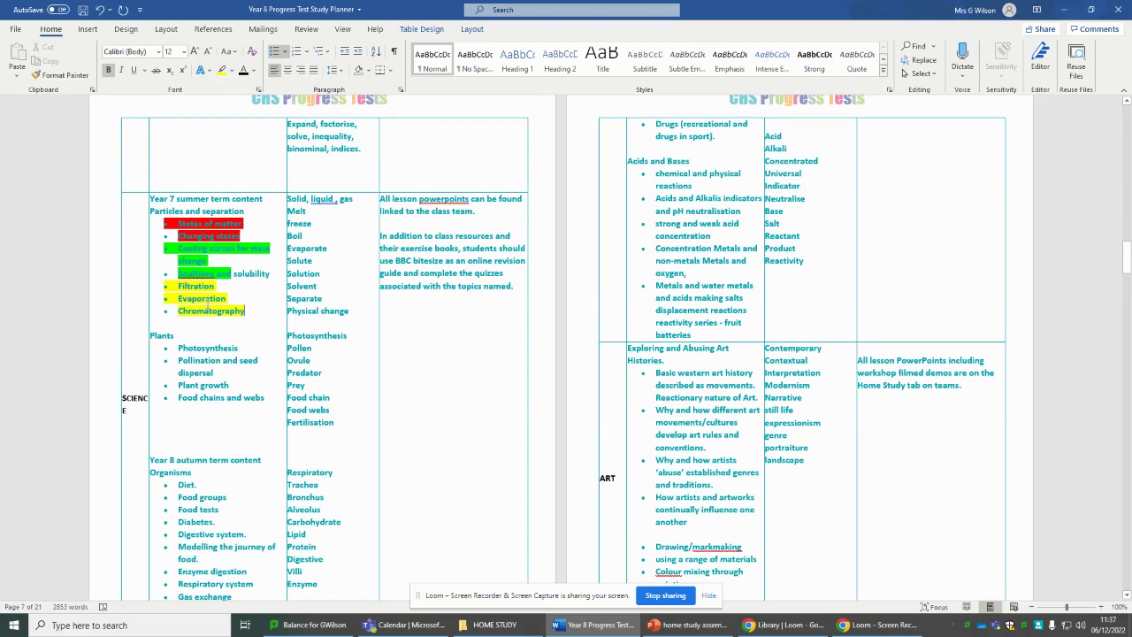
# Undo the red, green and yellow highlights in the Science list, and select the key words beside Particles and separation.
pyautogui.hotkey('ctrl', 'z')
pyautogui.hotkey('ctrl', 'z')
pyautogui.hotkey('ctrl', 'z')
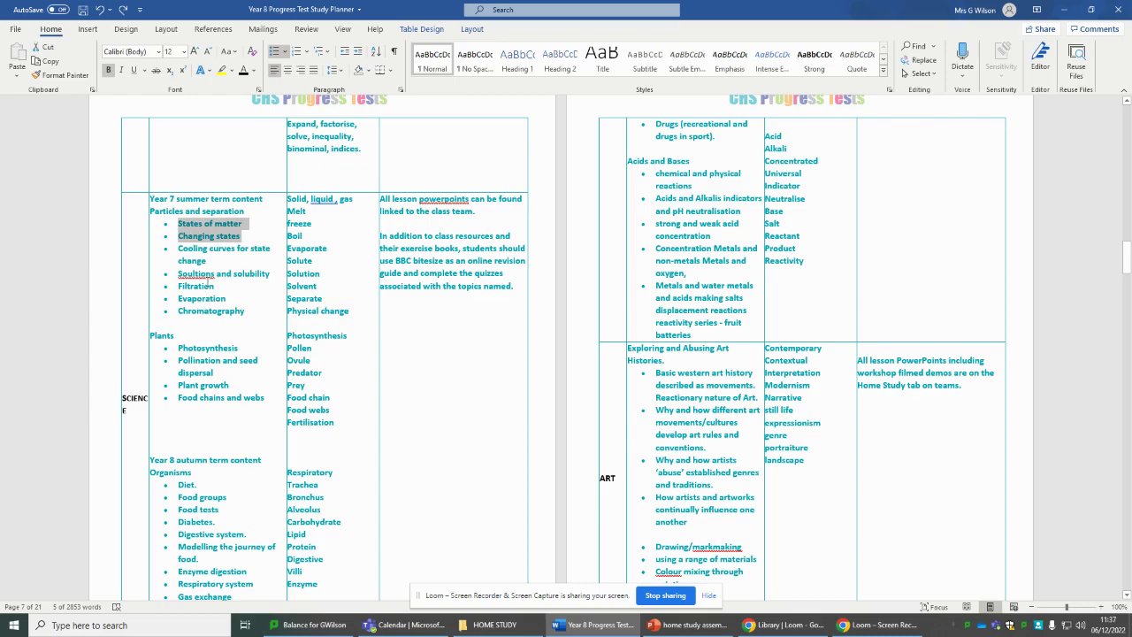
pyautogui.moveTo(288, 198); pyautogui.dragTo(298, 265)
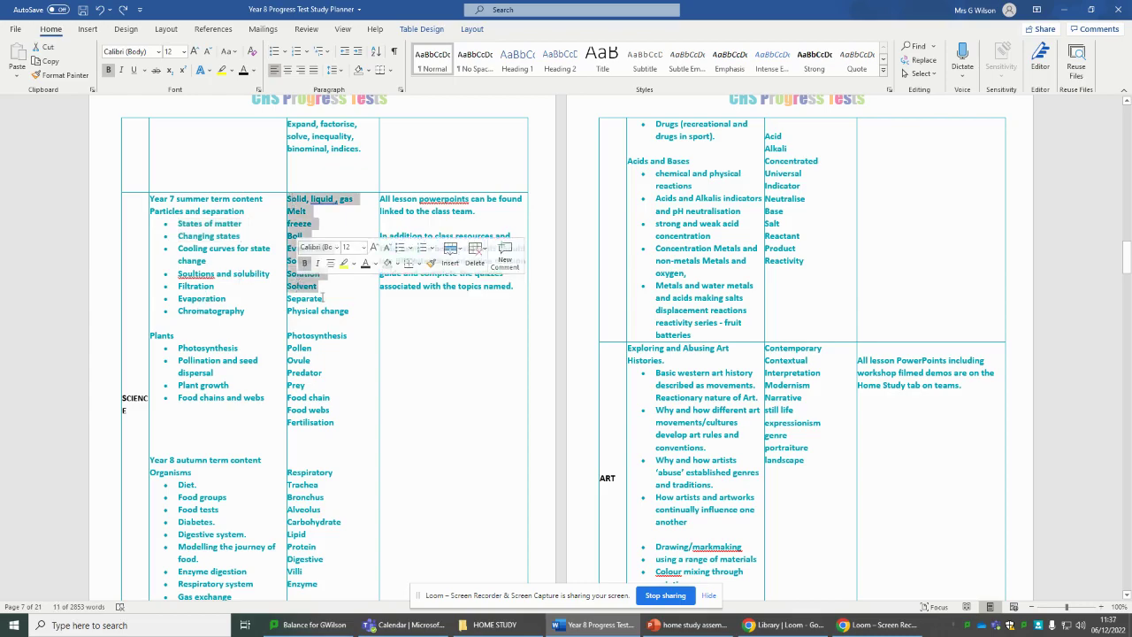
# Highlight the Maths topics from Ratio and Scale through Working in the Cartesian plane in bright green.
pyautogui.scroll(10, 309, 292)
pyautogui.scroll(2, 328, 299)
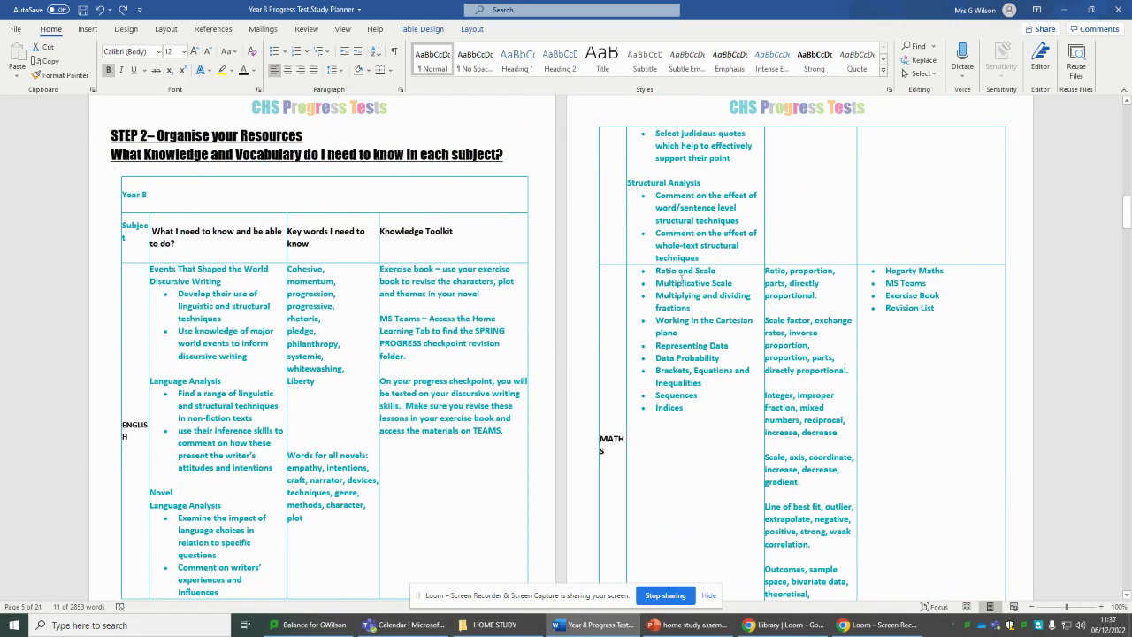
pyautogui.moveTo(667, 271); pyautogui.dragTo(715, 328)
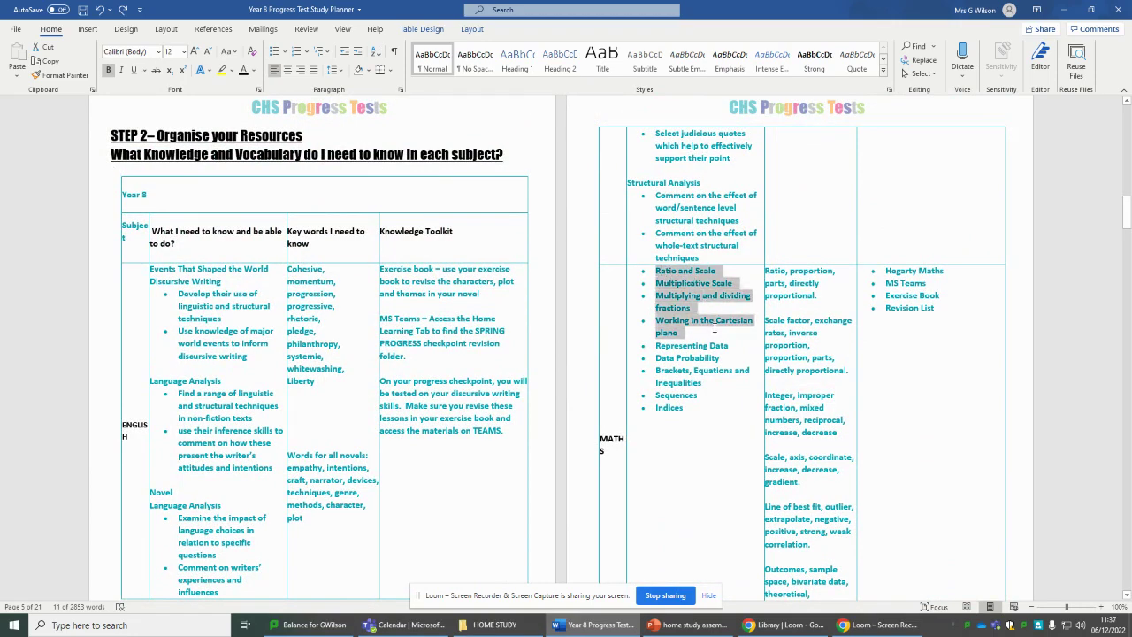
pyautogui.click(232, 70)
pyautogui.click(245, 89)
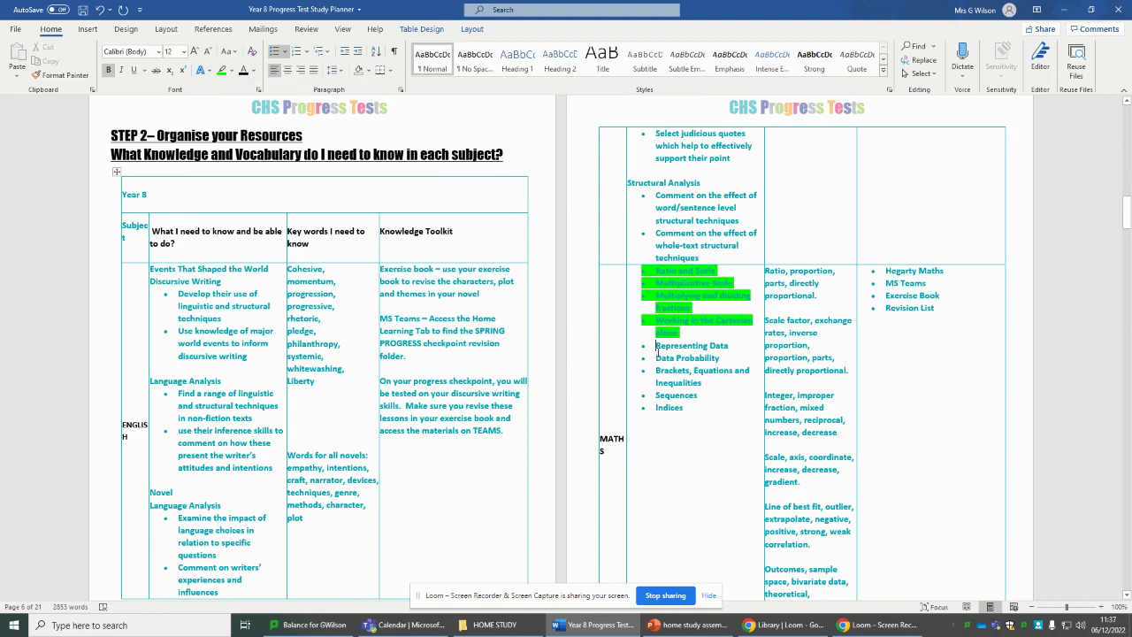
# Highlight the Maths topics from Representing Data through Indices in yellow.
pyautogui.moveTo(655, 346); pyautogui.dragTo(683, 397)
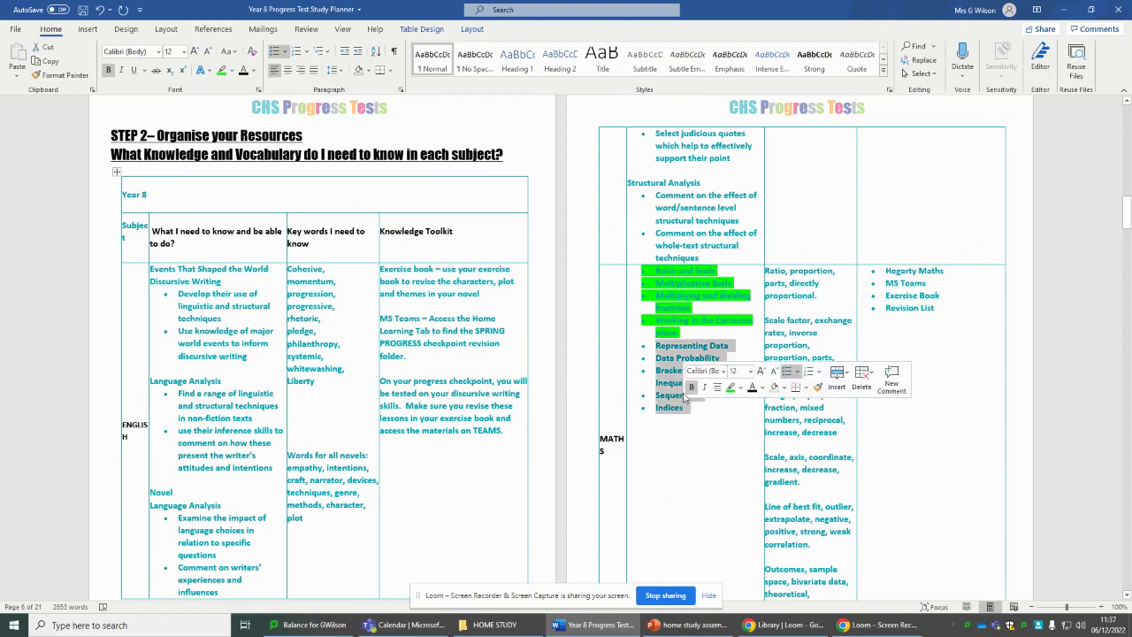
pyautogui.click(231, 71)
pyautogui.click(225, 90)
pyautogui.click(413, 280)
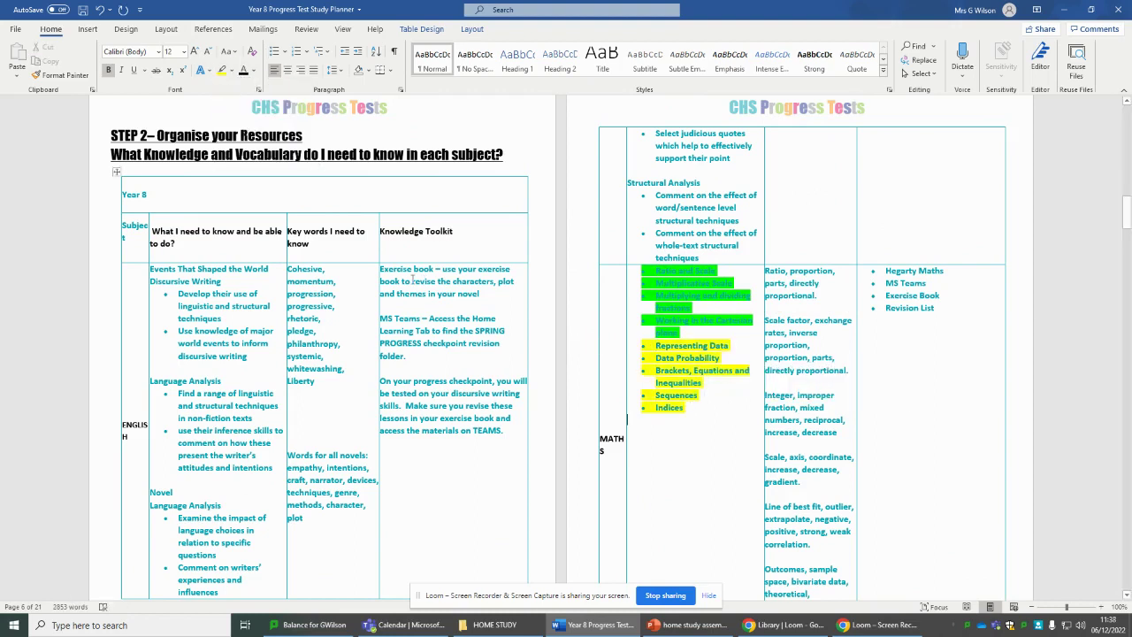
# Enter Science in the study planner for Monday 5th Dec, Study Session 1, and Wednesday 14th Dec, Study Session 2.
pyautogui.scroll(4, 462, 329)
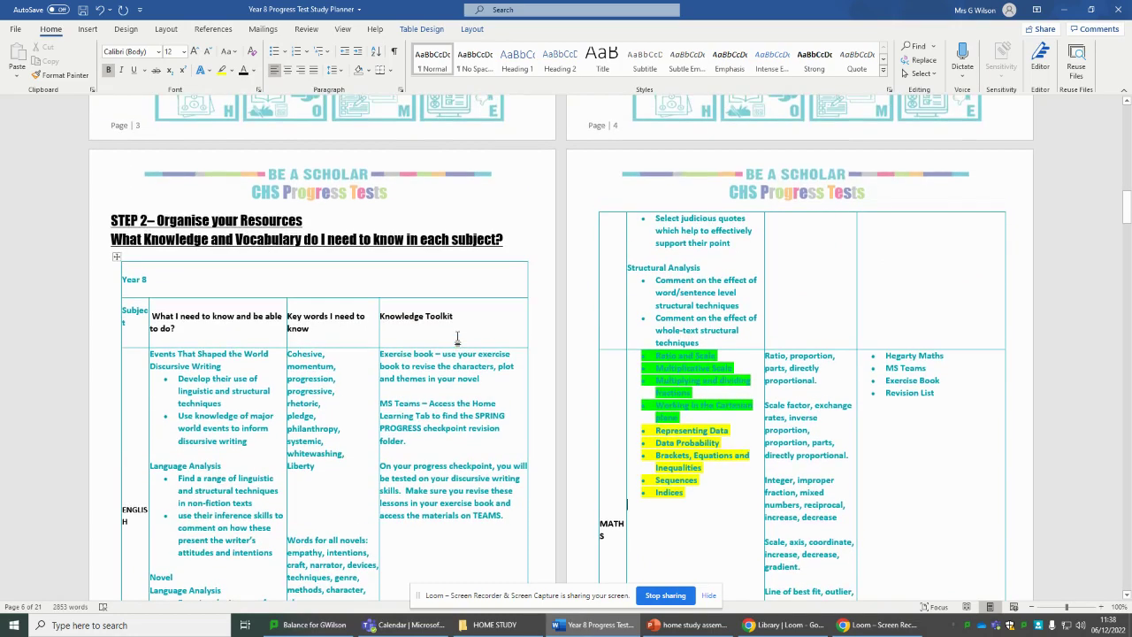
pyautogui.scroll(15, 458, 336)
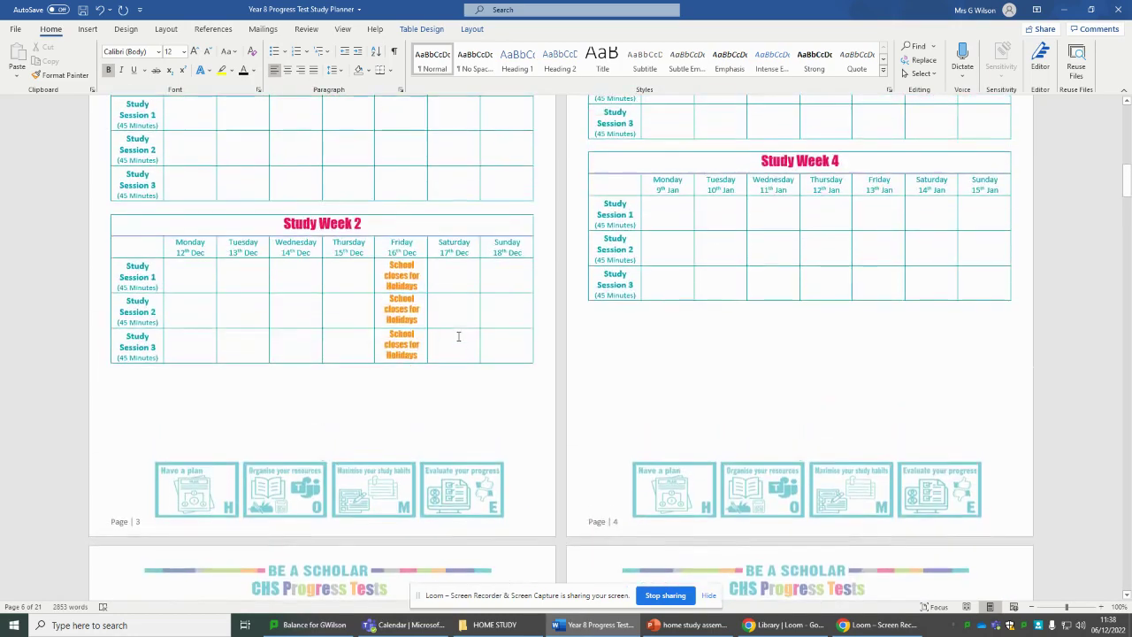
pyautogui.click(212, 278)
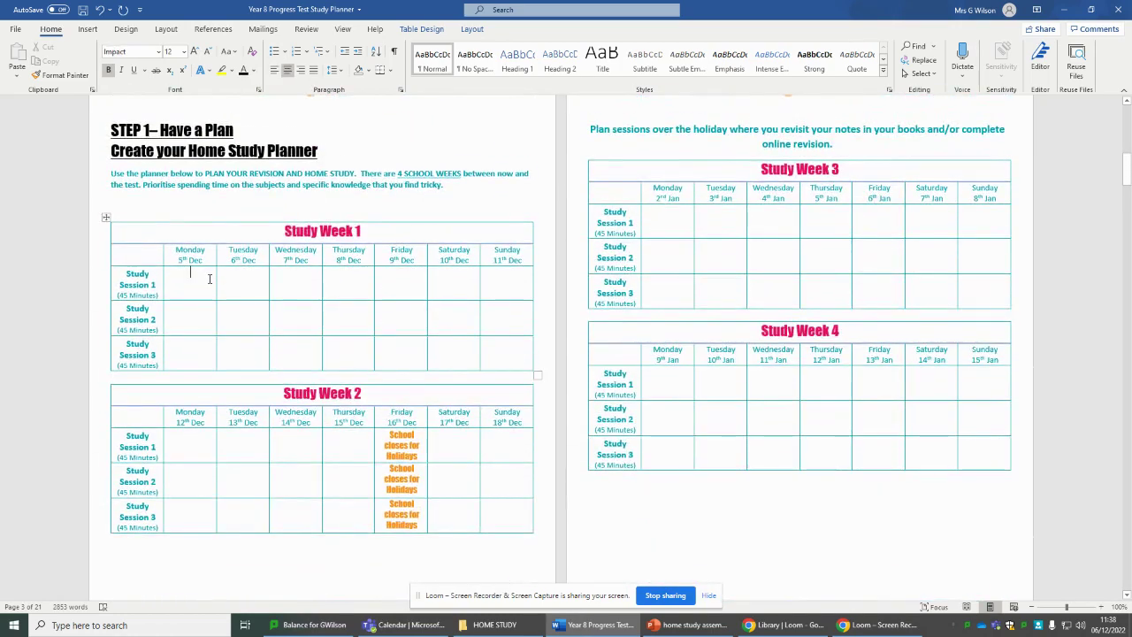
pyautogui.write('Science')
pyautogui.click(297, 487)
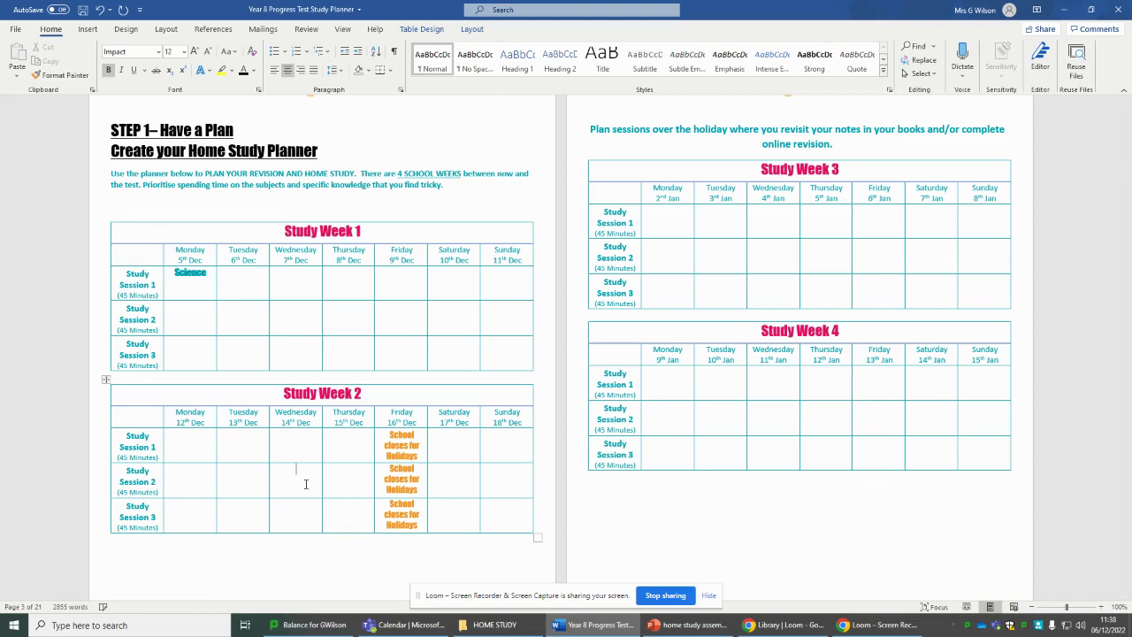
pyautogui.write('Science')
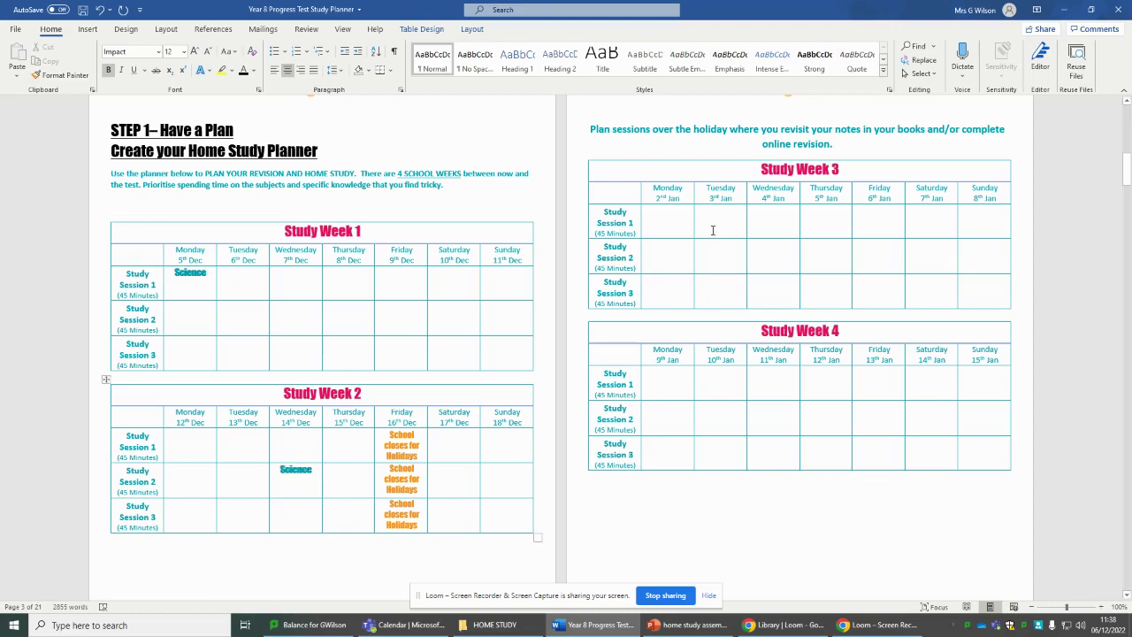
# Enter Science in the study planner for Tuesday 3rd Jan, Study Session 1, and Thursday 12th Jan, Study Session 2.
pyautogui.click(712, 230)
pyautogui.write('Science')
pyautogui.click(824, 426)
pyautogui.write('Science')
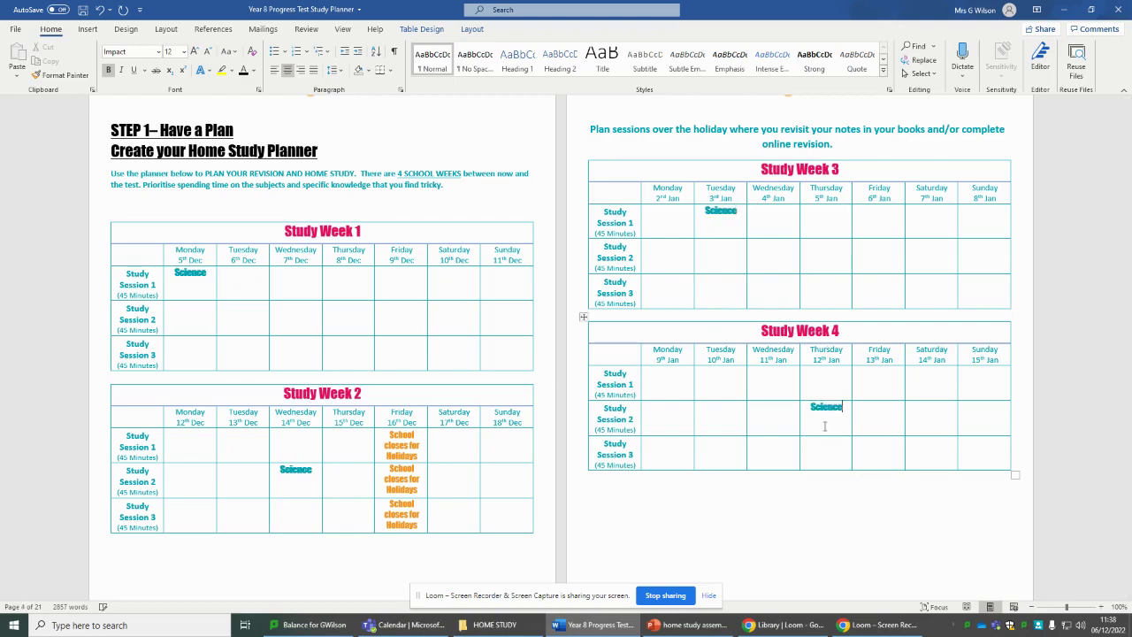
# Enter History in Study Week 1 of the planner for Wednesday 7th Dec, Study Session 2.
pyautogui.scroll(-12, 824, 426)
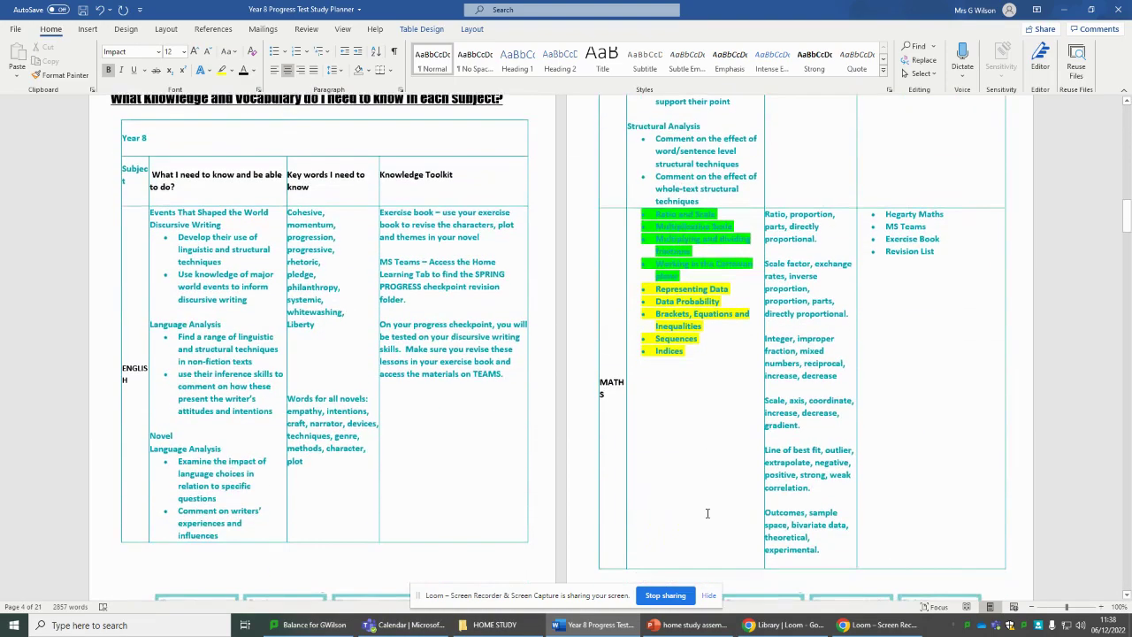
pyautogui.scroll(10, 710, 501)
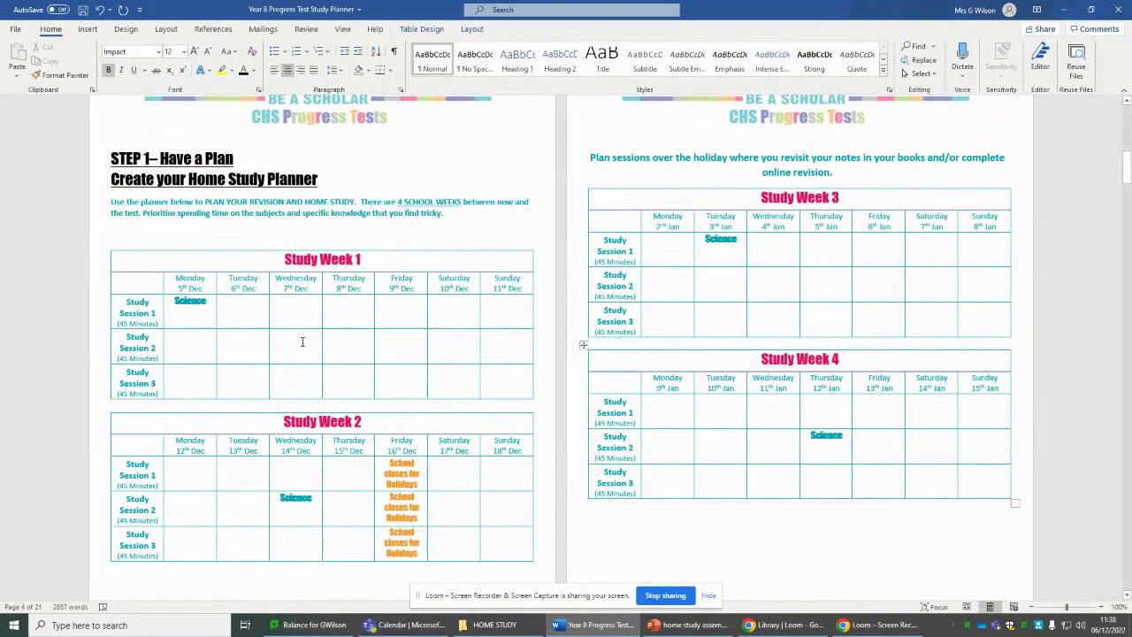
pyautogui.click(301, 339)
pyautogui.write('History')
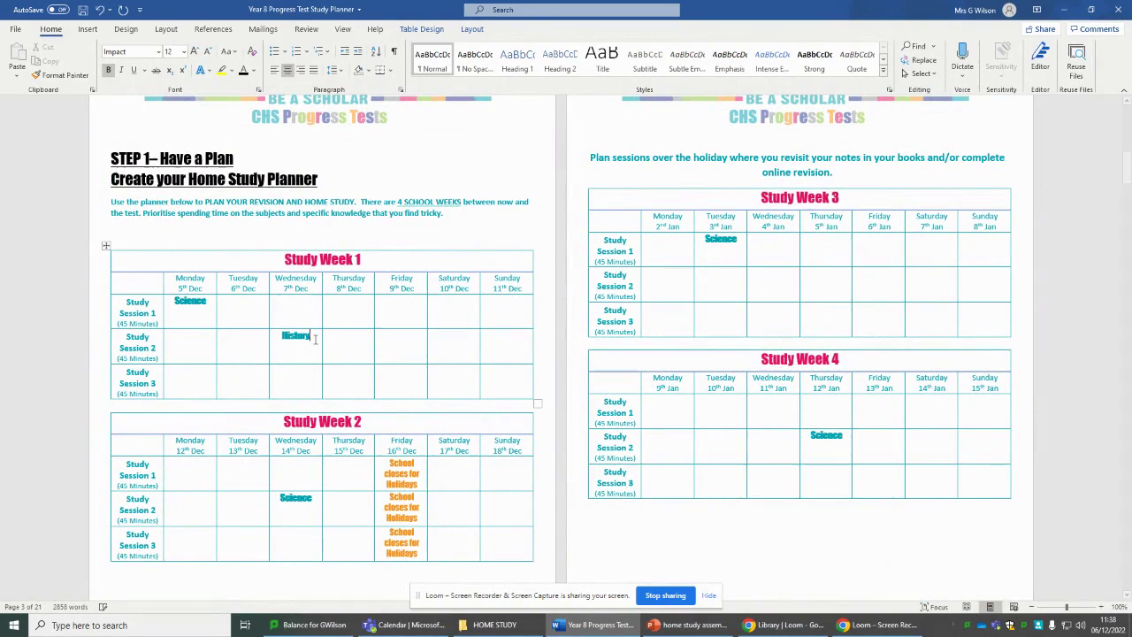
# Enter "Hitory" for Thursday 15th Dec, Study Session 3, and "History" for Friday 13th Jan, Study Session 2, in the planner.
pyautogui.click(460, 508)
pyautogui.click(369, 551)
pyautogui.write('History')
pyautogui.press('BackSpace')
pyautogui.press('BackSpace')
pyautogui.press('BackSpace')
pyautogui.press('BackSpace')
pyautogui.press('BackSpace')
pyautogui.write('story')
pyautogui.click(876, 458)
pyautogui.write('History')
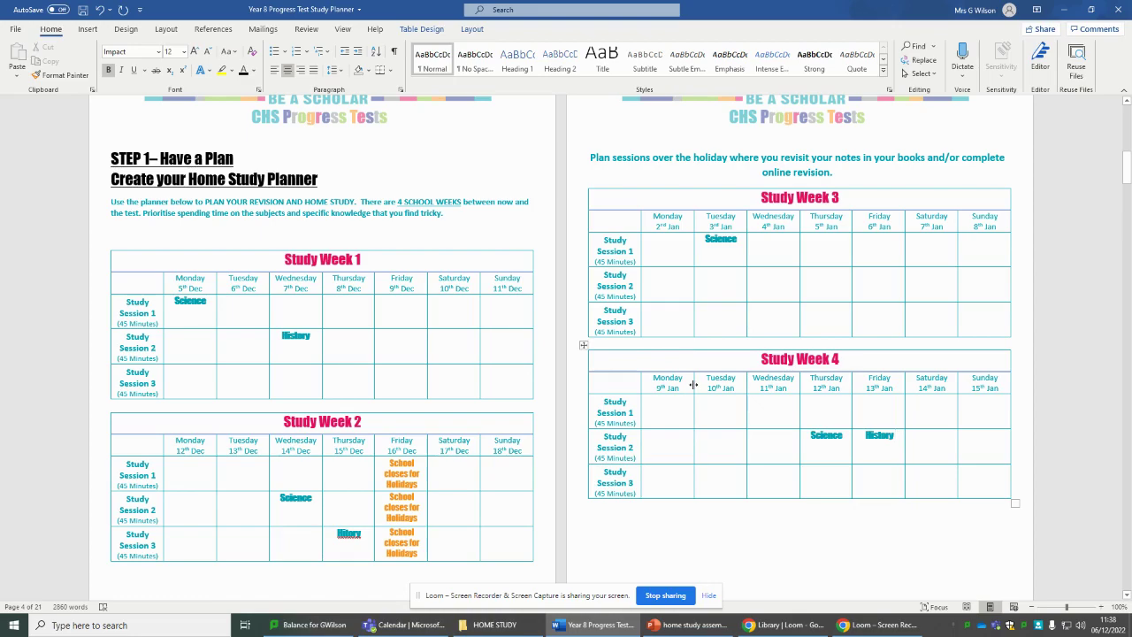
# Examine the Maths and English revision lists, selecting the English discursive writing topics down to Language Analysis.
pyautogui.scroll(-15, 752, 359)
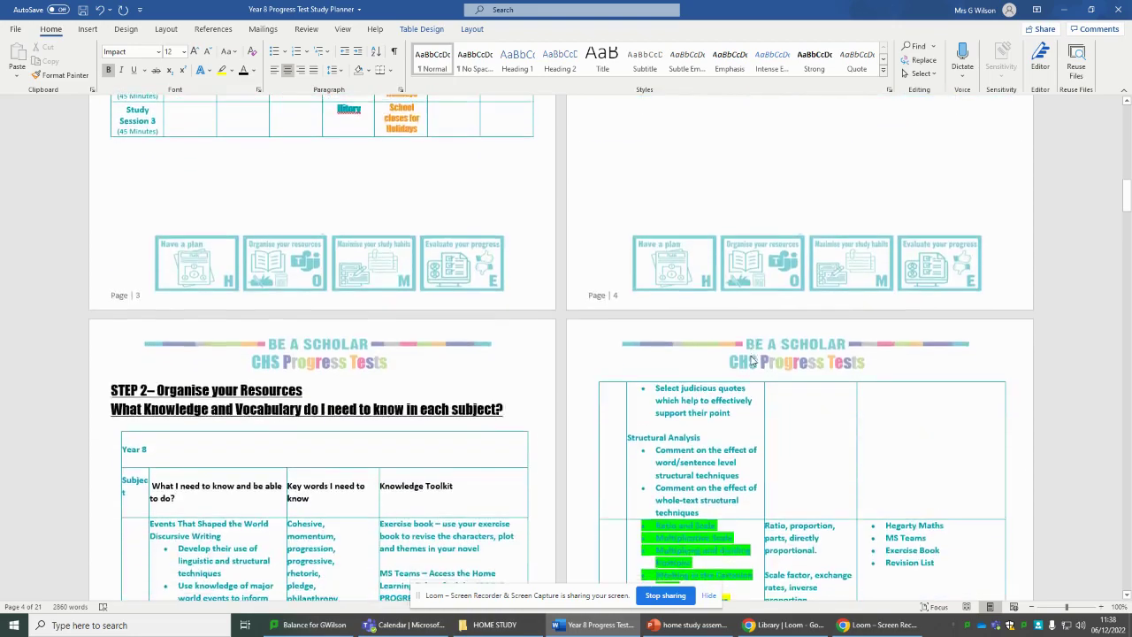
pyautogui.scroll(-1, 754, 356)
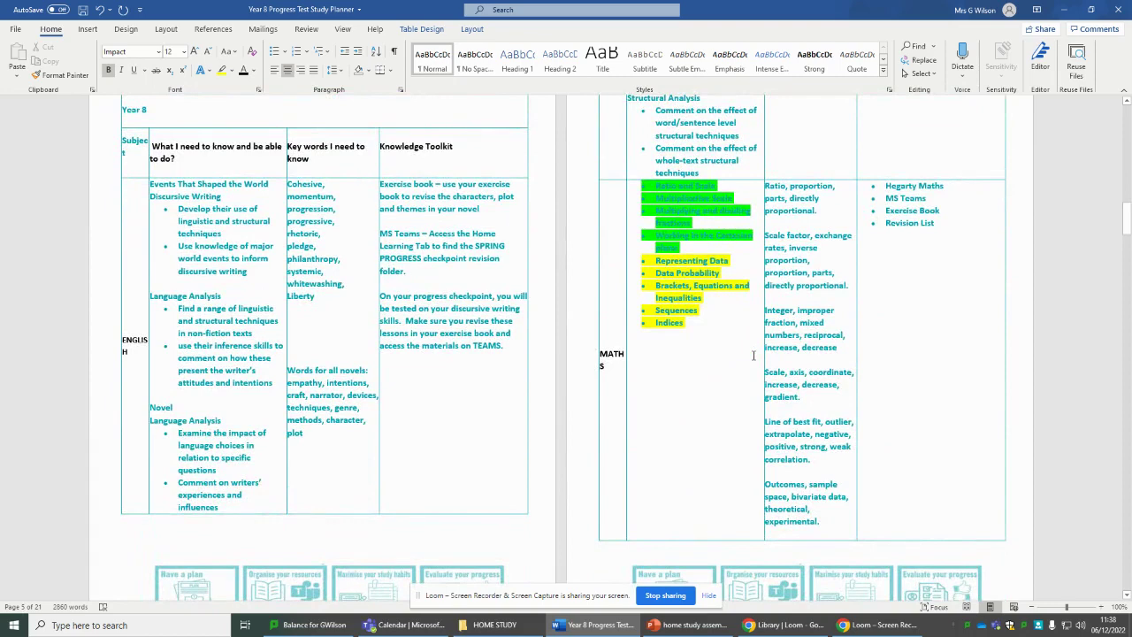
pyautogui.scroll(3, 760, 363)
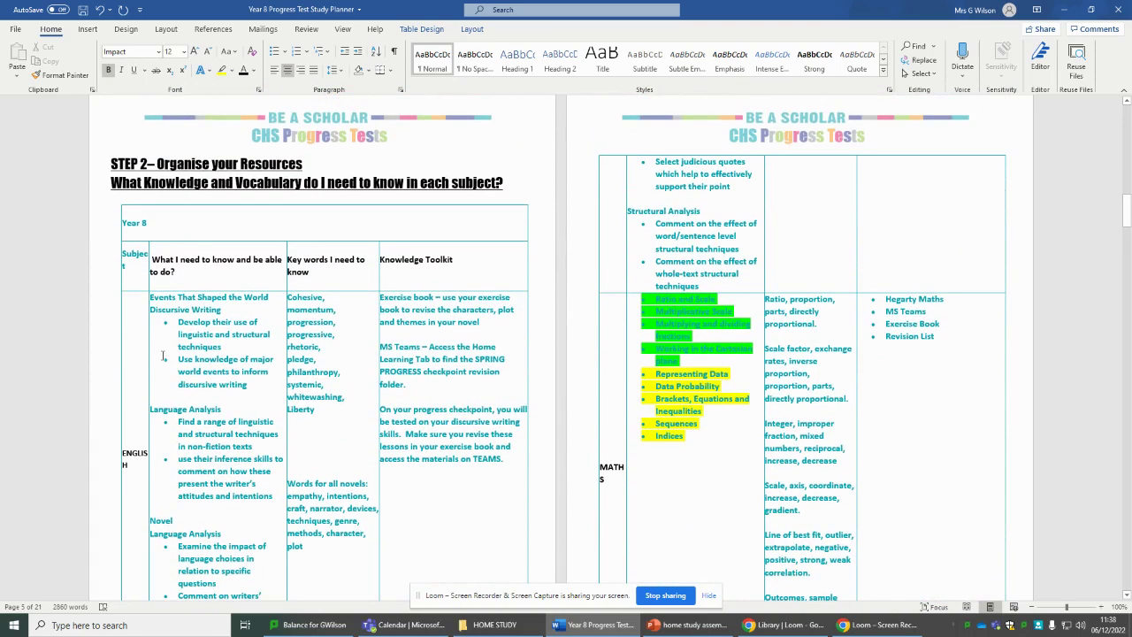
pyautogui.moveTo(191, 310); pyautogui.dragTo(232, 414)
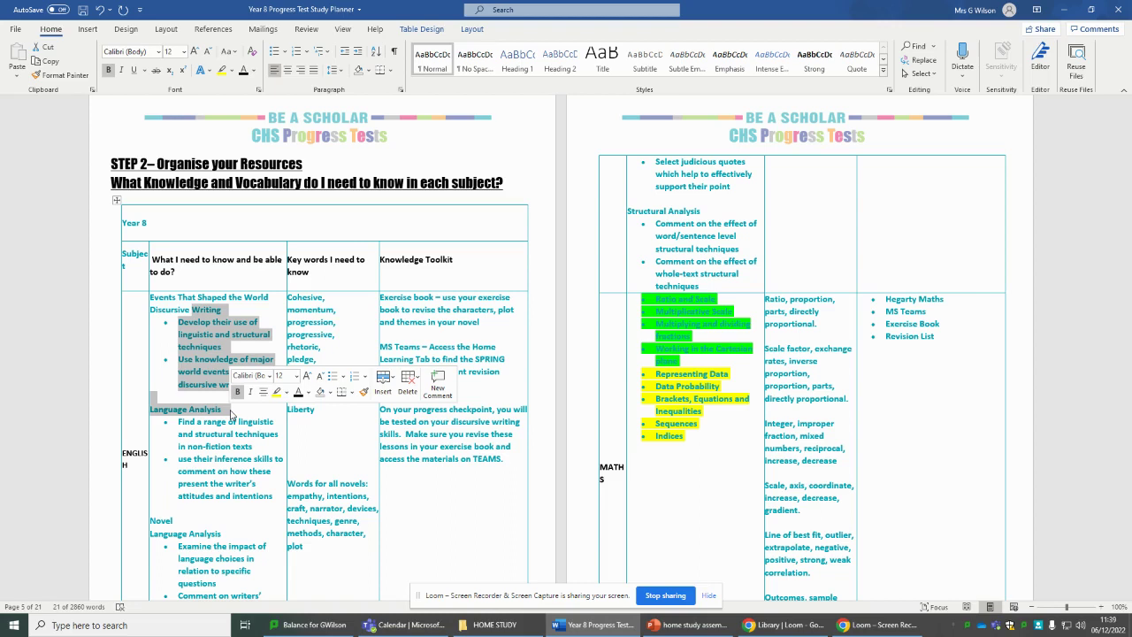
# Look back over the completed study planner entries and the Progress Test Timetable on page 2.
pyautogui.scroll(3, 230, 414)
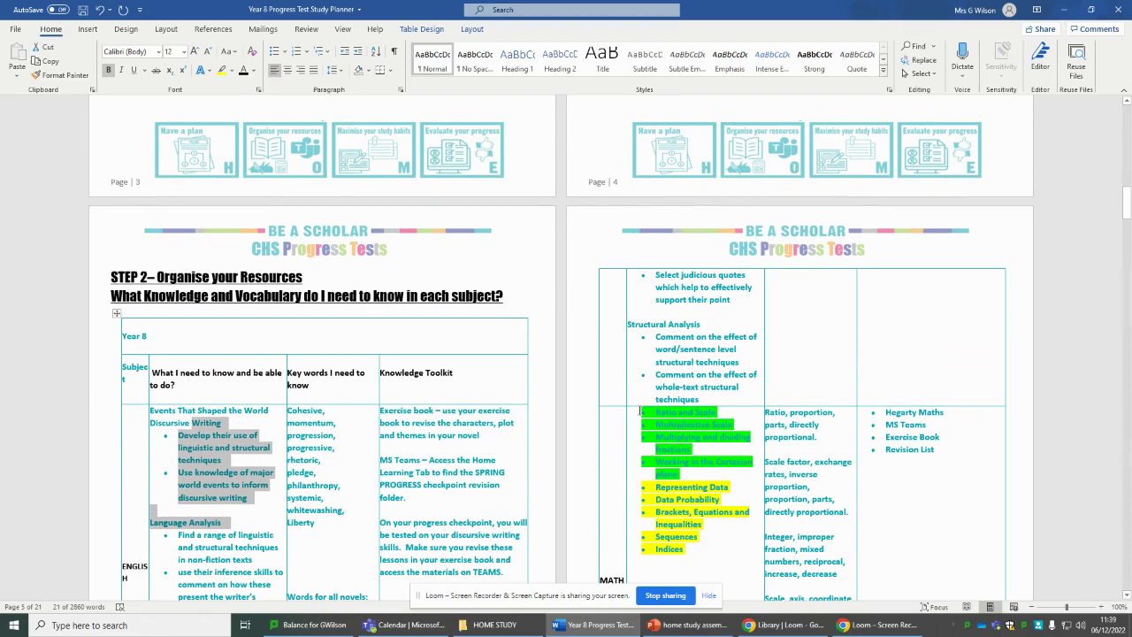
pyautogui.scroll(10, 640, 410)
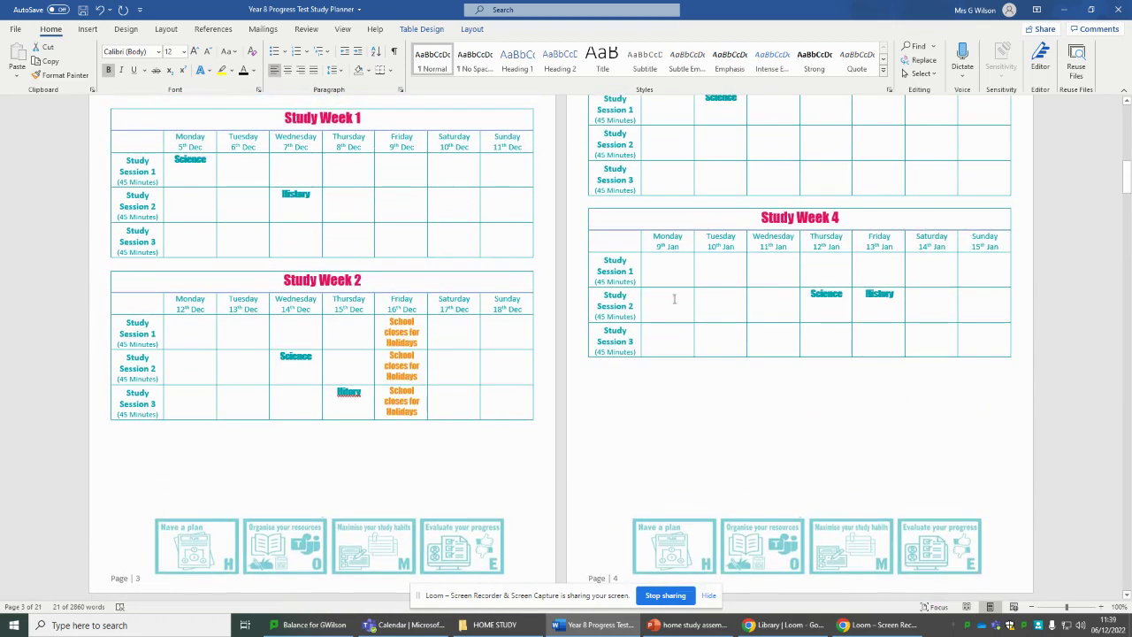
pyautogui.scroll(8, 673, 299)
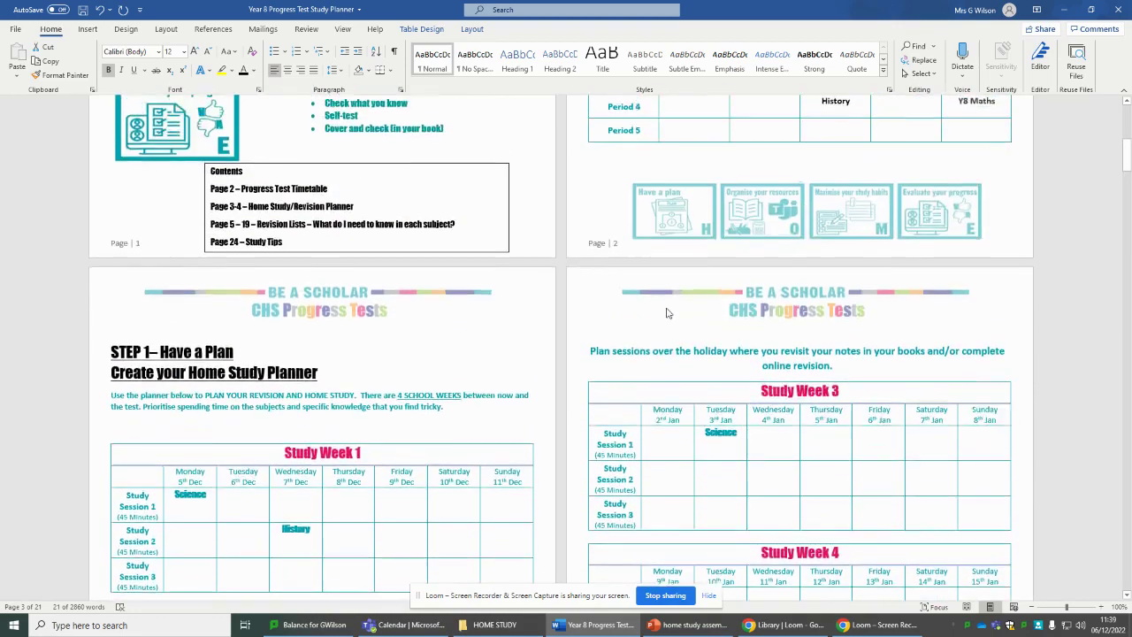
pyautogui.scroll(8, 667, 313)
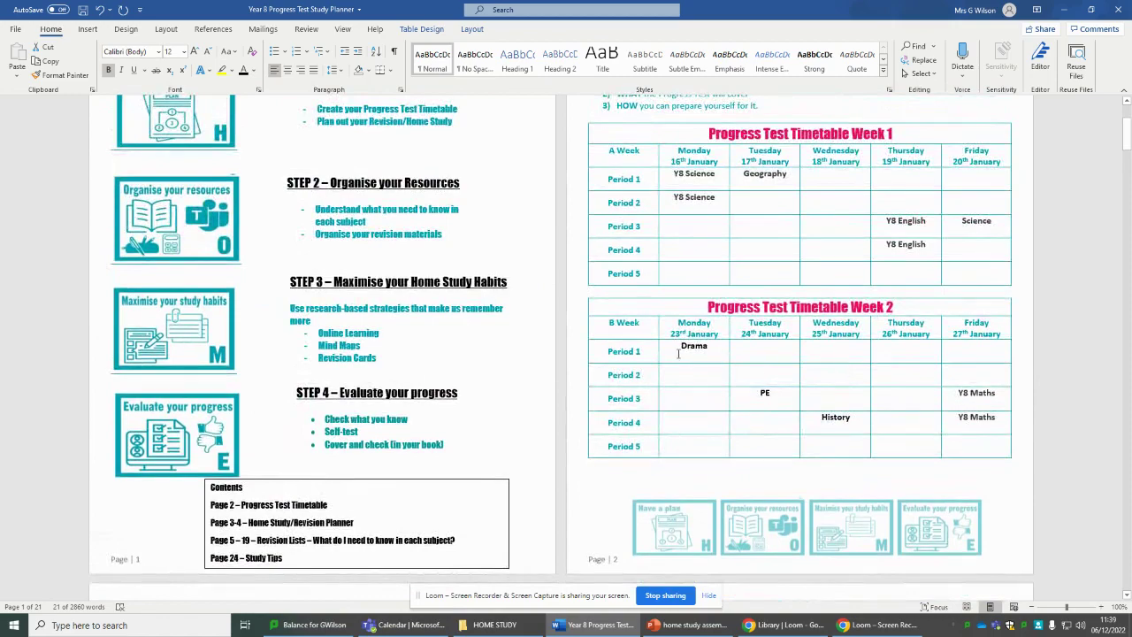
pyautogui.scroll(-10, 678, 354)
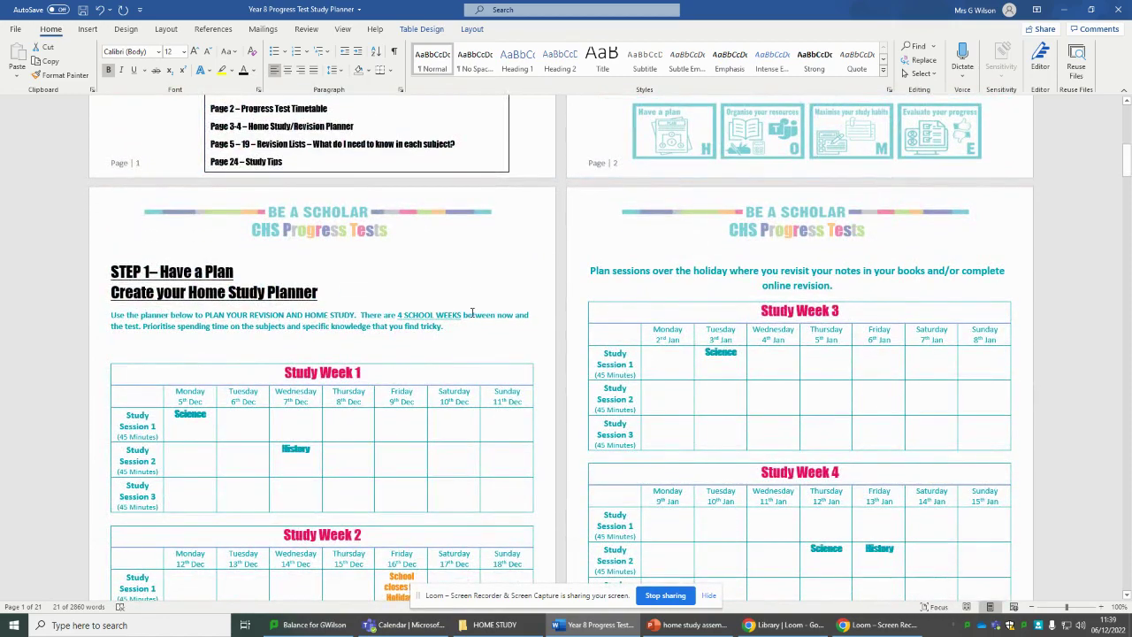
# Read the English Knowledge Toolkit, selecting its MS Teams guidance and the paragraph about the progress checkpoint.
pyautogui.scroll(-15, 474, 311)
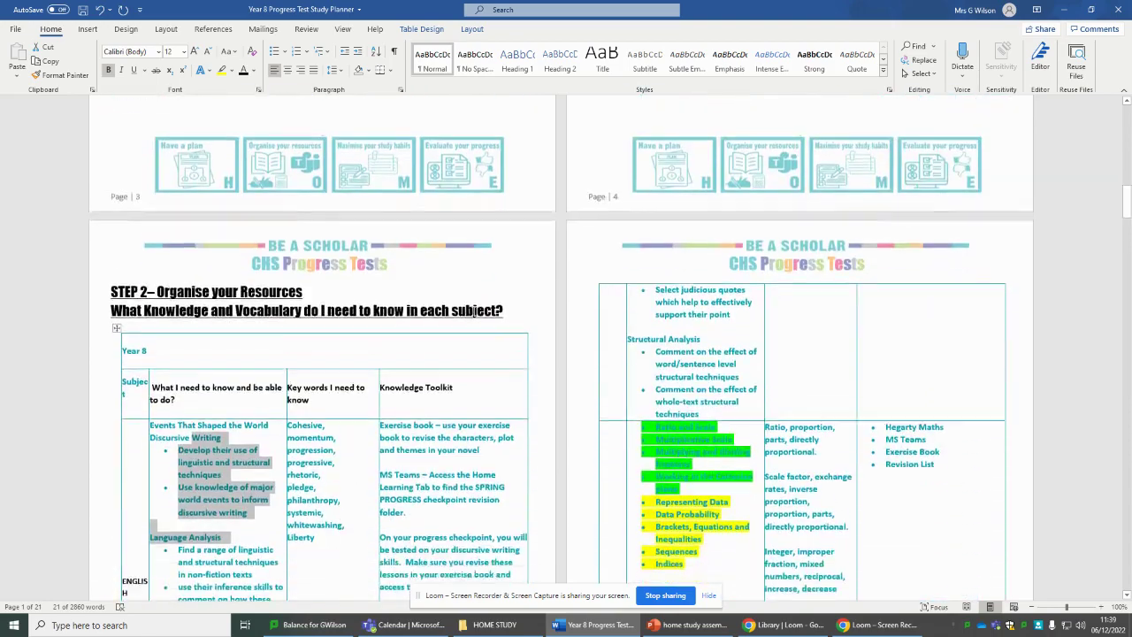
pyautogui.scroll(-10, 474, 311)
pyautogui.scroll(7, 442, 292)
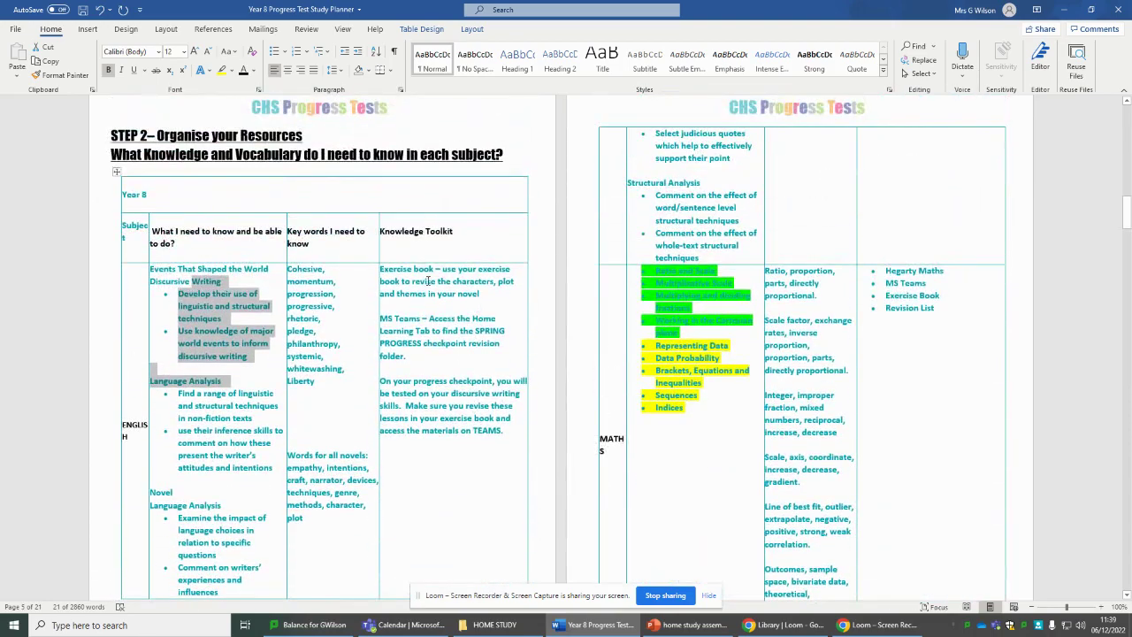
pyautogui.moveTo(427, 280); pyautogui.dragTo(437, 365)
pyautogui.click(434, 394)
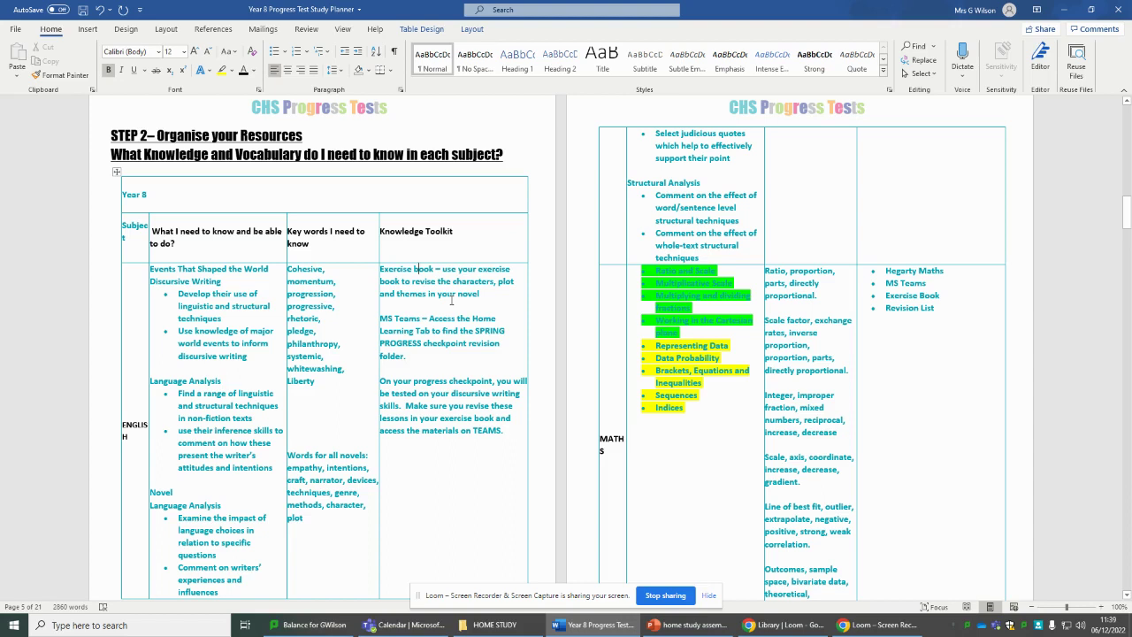
pyautogui.moveTo(429, 318); pyautogui.dragTo(449, 351)
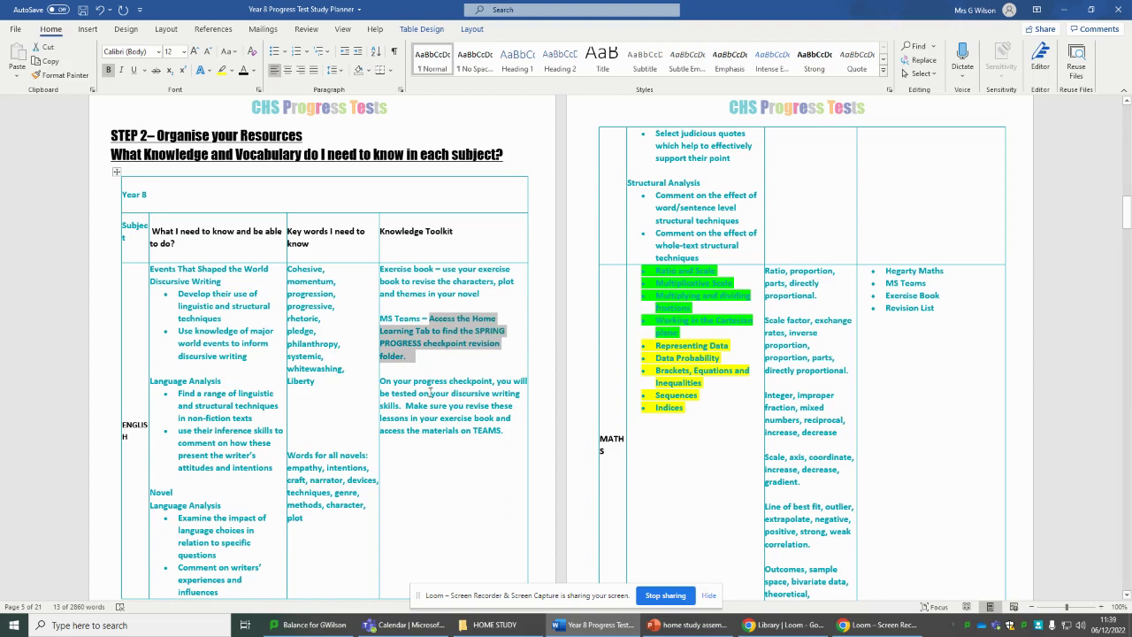
pyautogui.moveTo(394, 381); pyautogui.dragTo(503, 431)
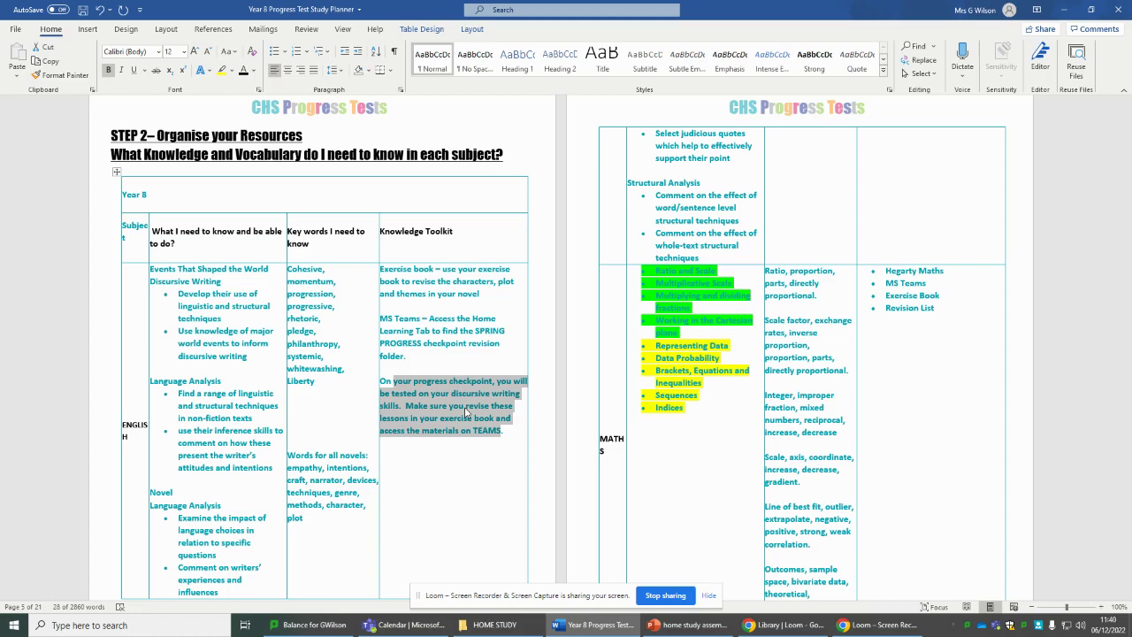
# Revisit the study planner, and review the How to Revise study tips on the booklet's last page.
pyautogui.scroll(-5, 466, 412)
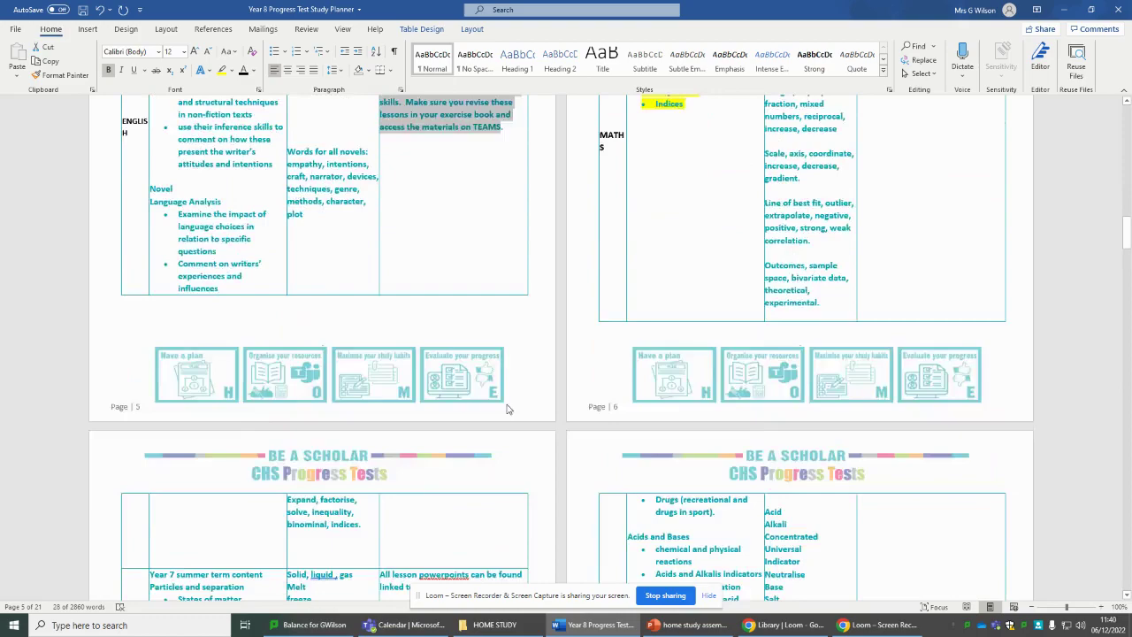
pyautogui.scroll(8, 495, 398)
pyautogui.scroll(10, 519, 383)
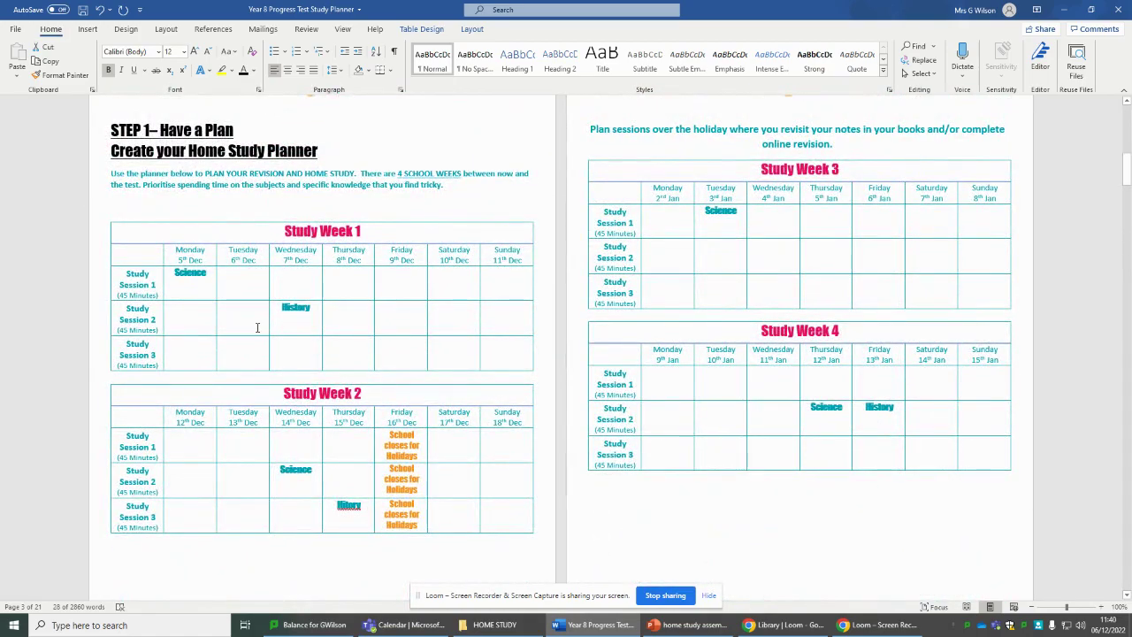
pyautogui.scroll(-10, 257, 327)
pyautogui.moveTo(1124, 208); pyautogui.dragTo(1127, 566)
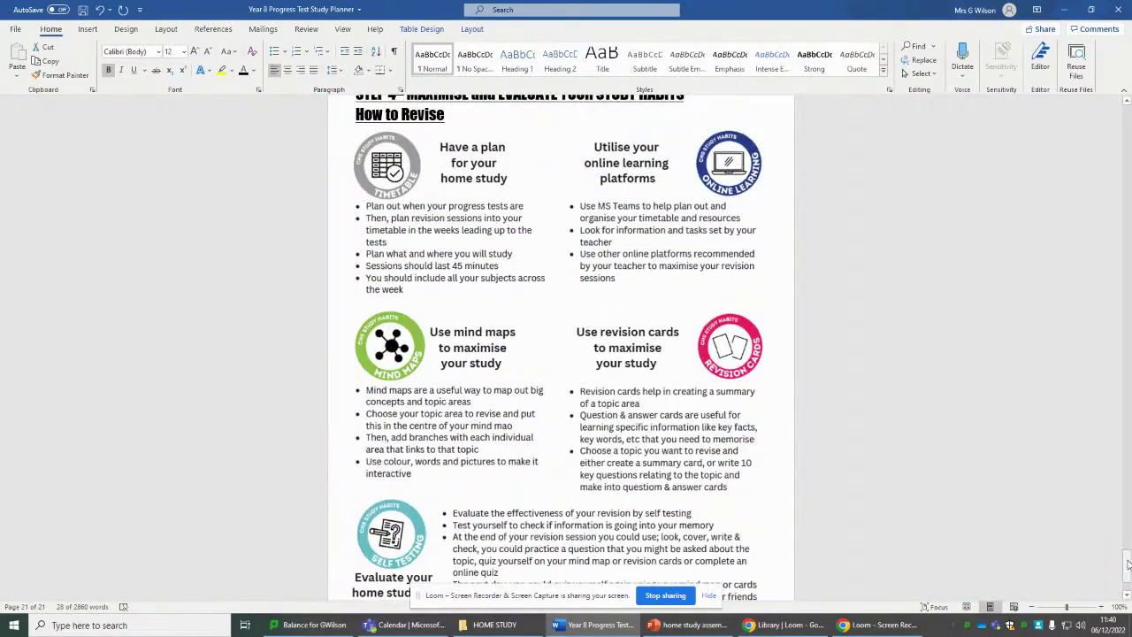
pyautogui.scroll(1, 1057, 486)
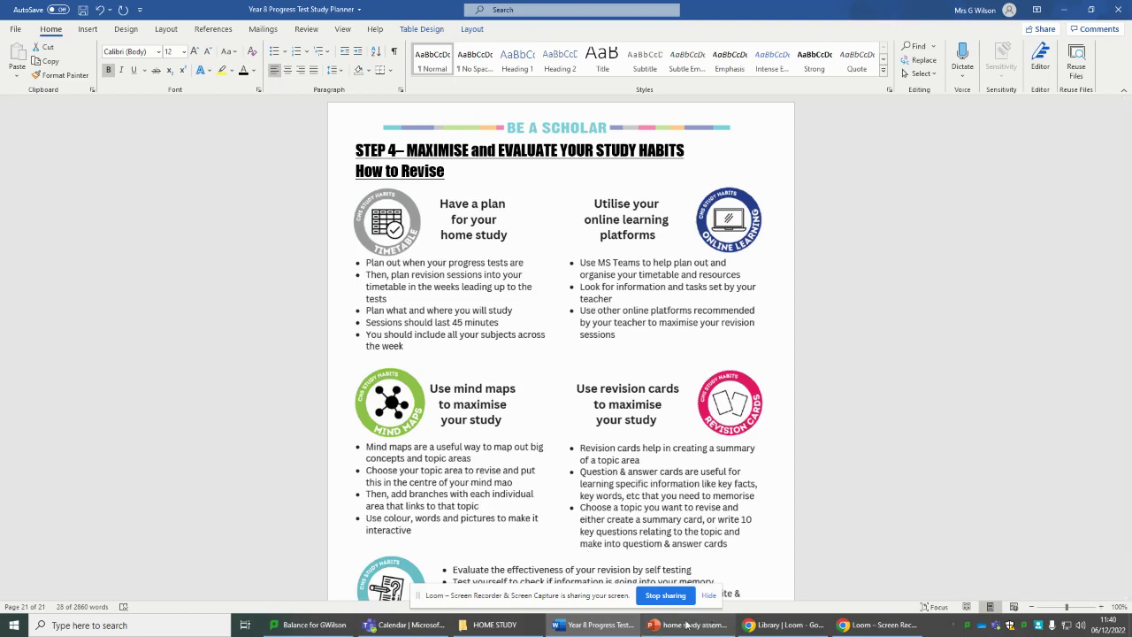
# Look back through the booklet's subject revision tables from the How to Revise page to the English and Maths lists.
pyautogui.click(593, 624)
pyautogui.click(593, 628)
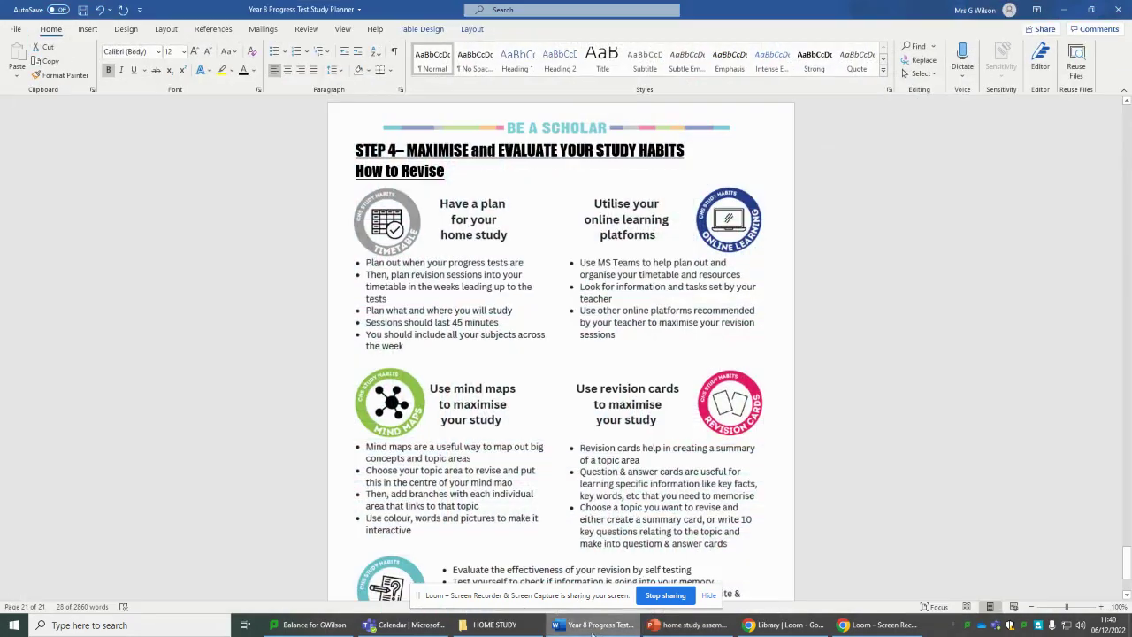
pyautogui.scroll(10, 588, 336)
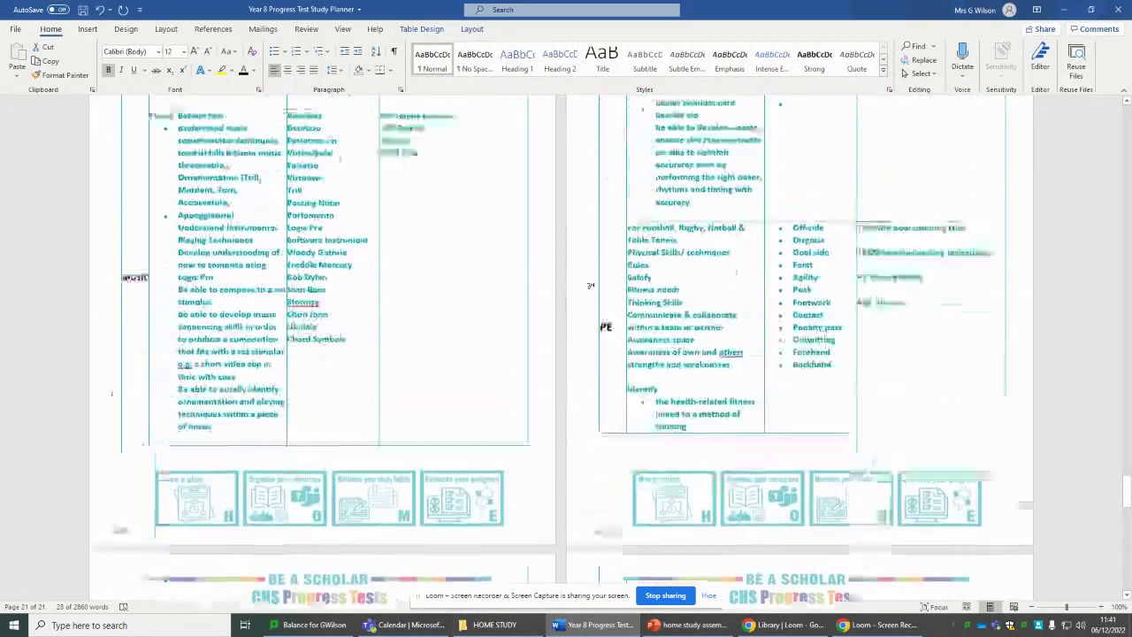
pyautogui.scroll(-20, 590, 286)
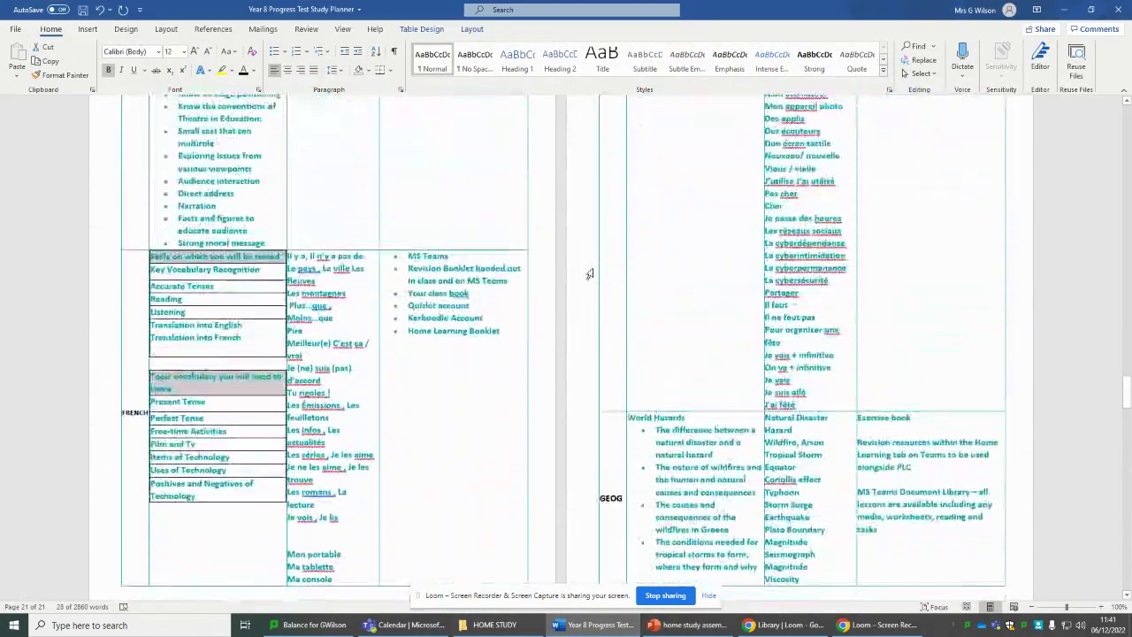
pyautogui.scroll(-20, 590, 274)
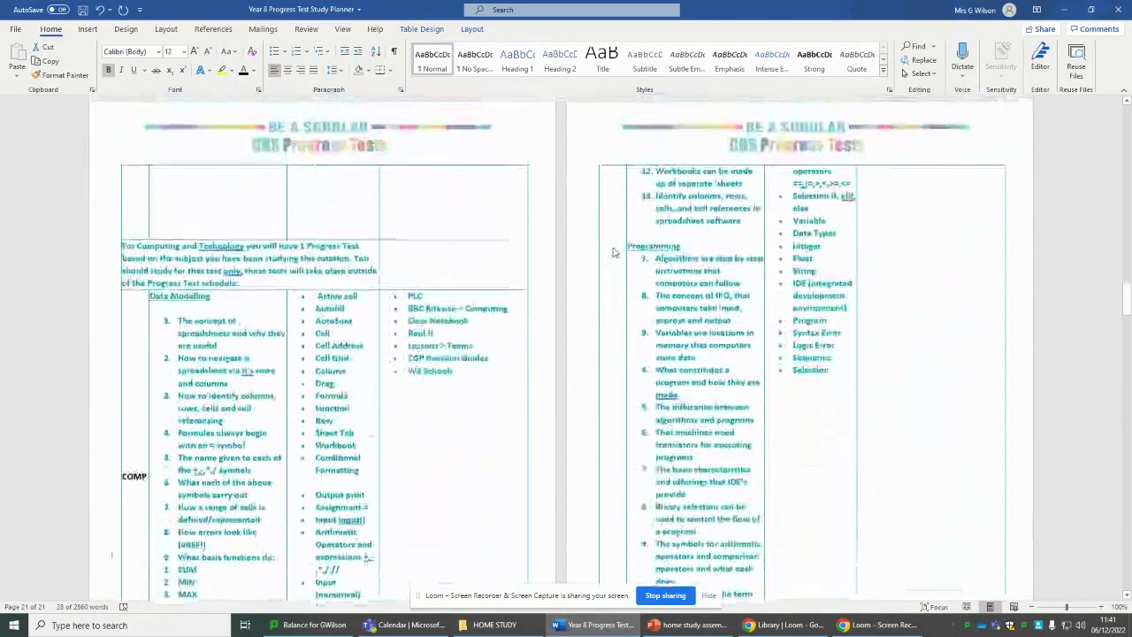
pyautogui.scroll(20, 612, 252)
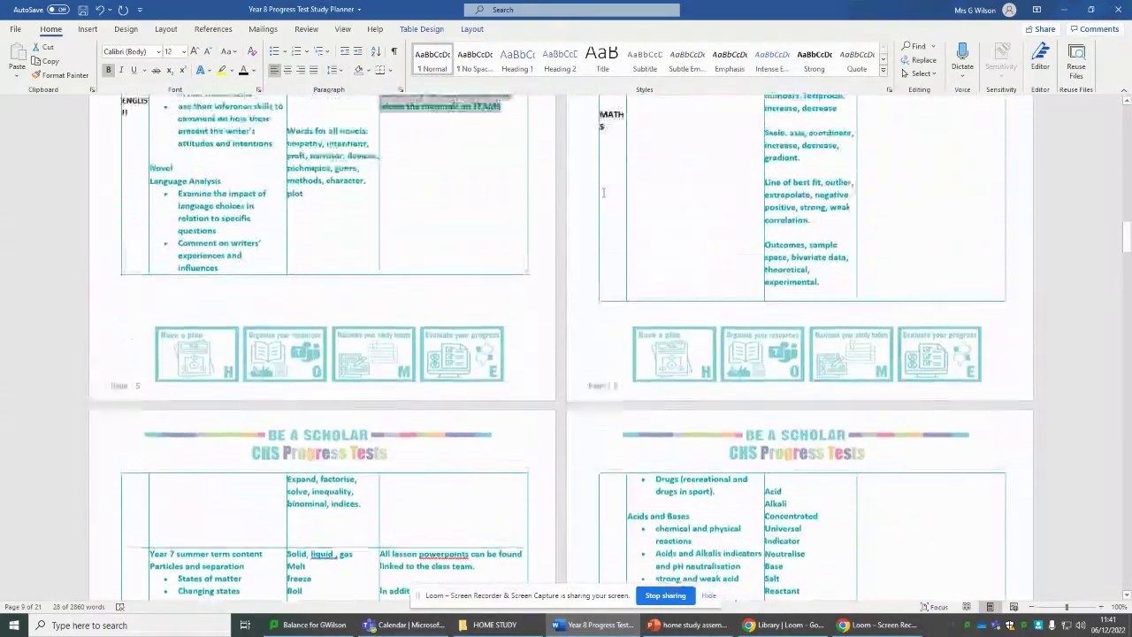
pyautogui.scroll(10, 603, 192)
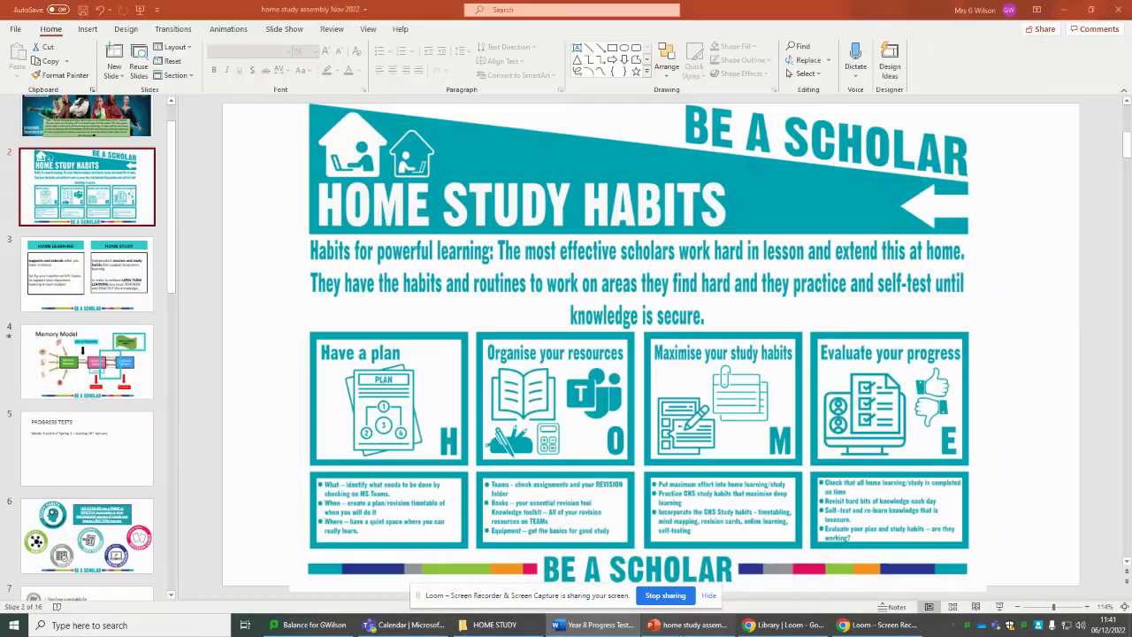
# Switch to the home study assembly presentation in PowerPoint and show the Maximise your study habits slide about mind maps.
pyautogui.click(689, 624)
pyautogui.scroll(-10, 113, 405)
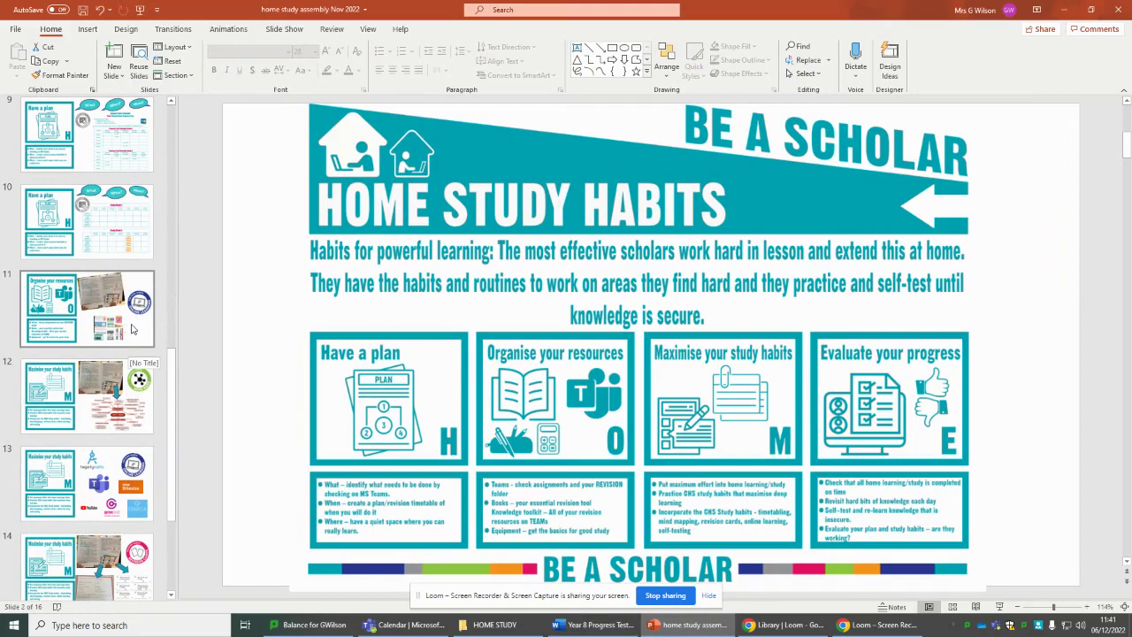
pyautogui.click(136, 392)
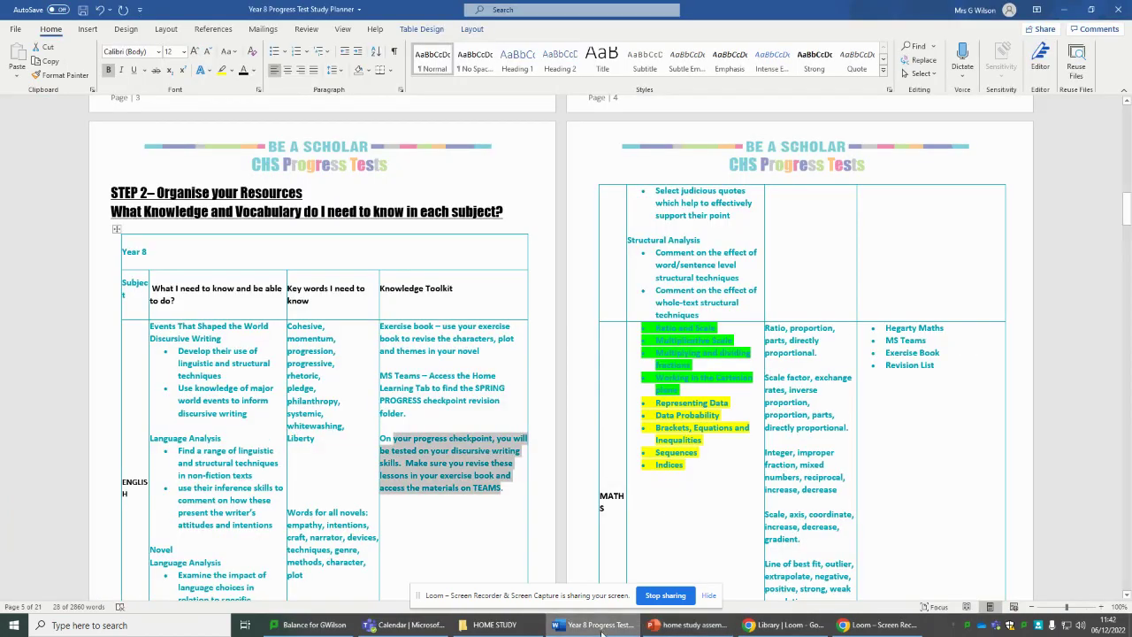
# Review the self-testing advice on the booklet's last page in Word, selecting the study tips picture.
pyautogui.scroll(-5, 1129, 259)
pyautogui.scroll(-20, 1129, 259)
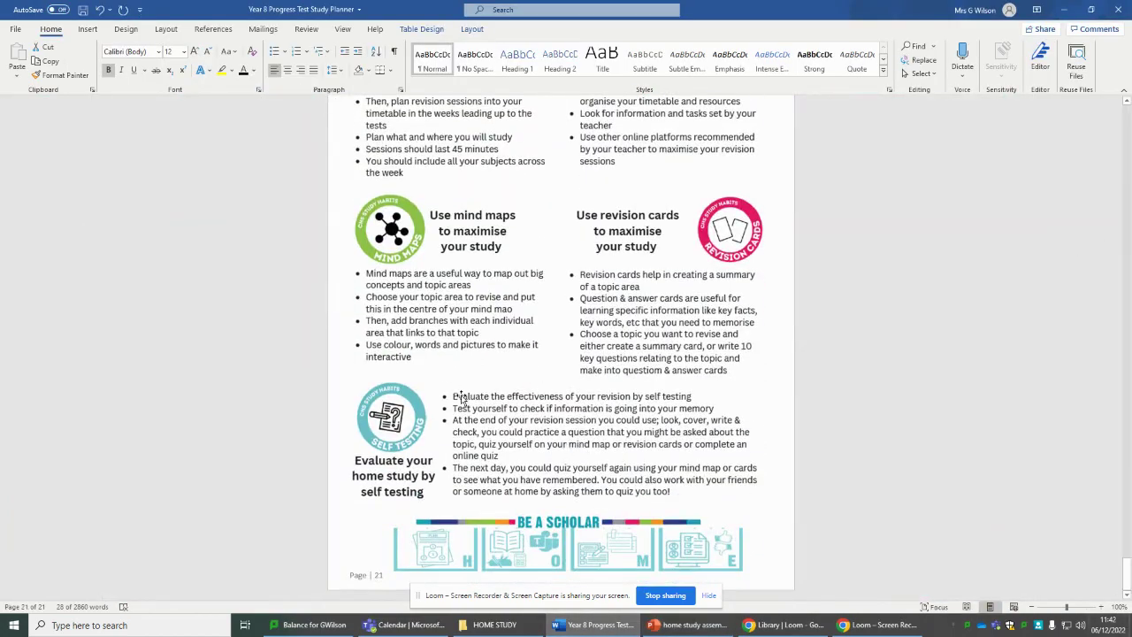
pyautogui.click(460, 398)
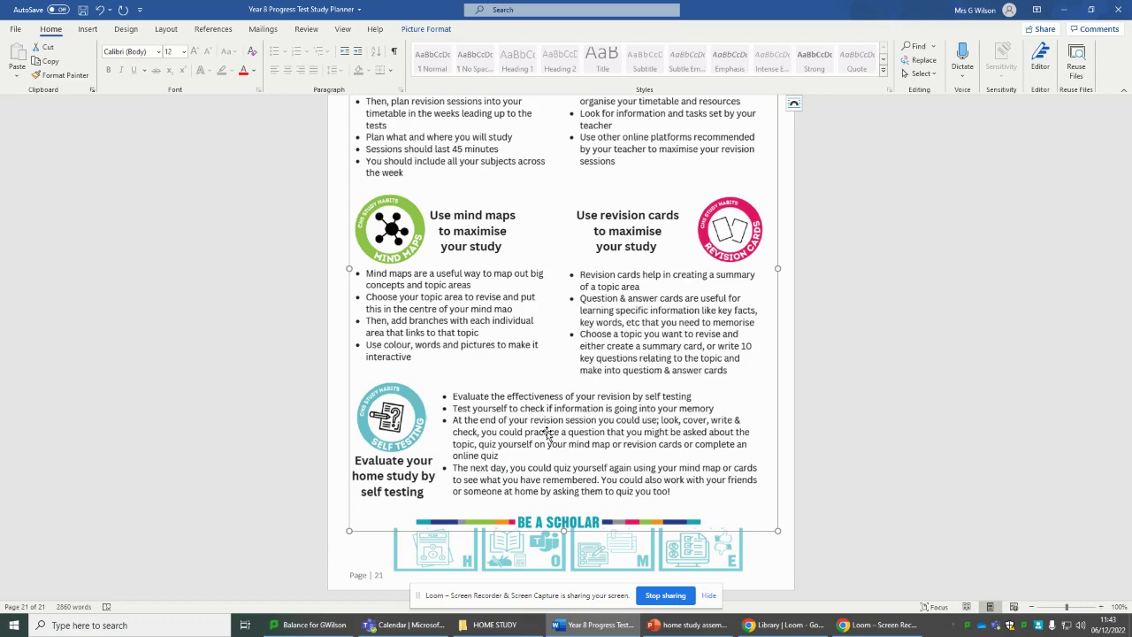
# Revisit the booklet's opening pages with the four home study steps, and look over the Music, PE and Spanish revision tables.
pyautogui.scroll(10, 546, 434)
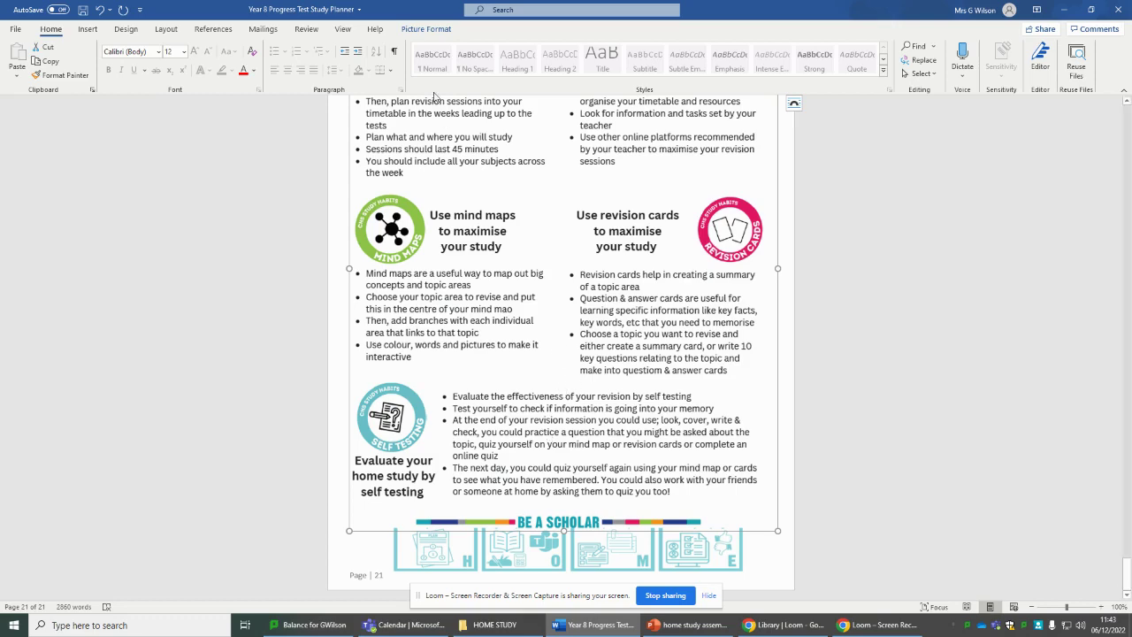
pyautogui.moveTo(1126, 526); pyautogui.dragTo(1127, 110)
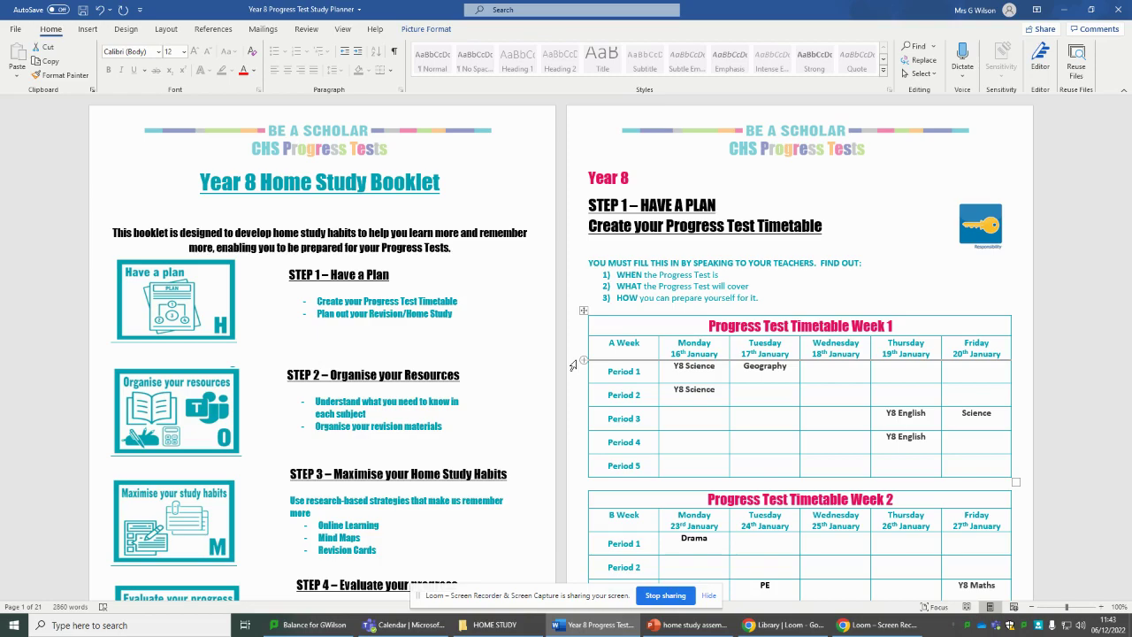
pyautogui.hotkey('ctrl', 'End')
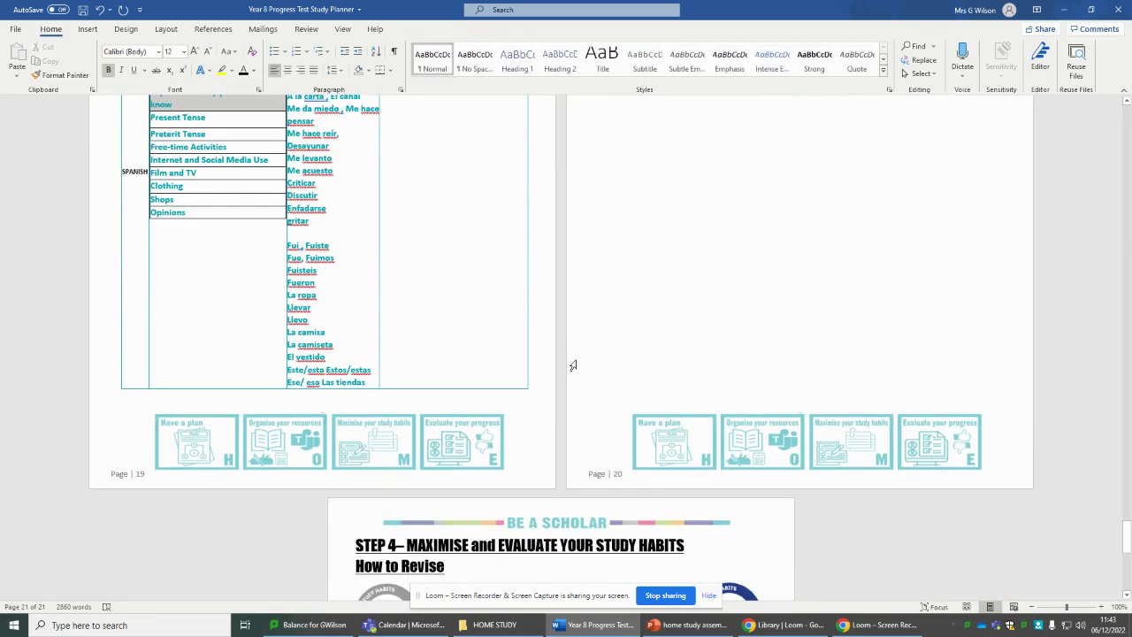
pyautogui.scroll(4, 593, 265)
pyautogui.scroll(4, 595, 272)
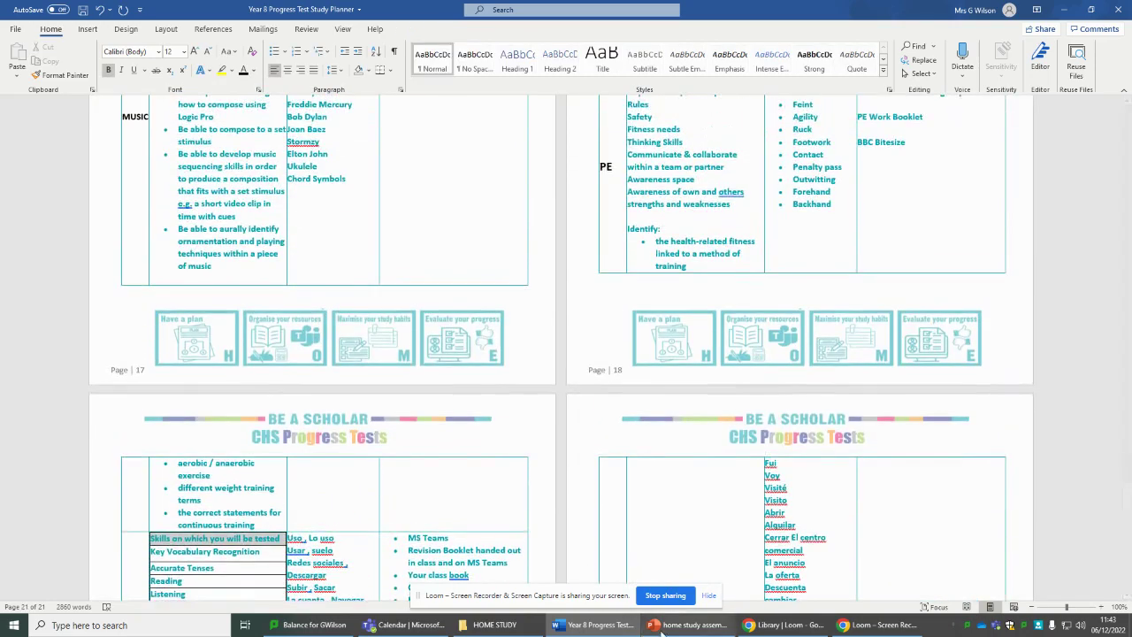
# Show the Home Study Habits slide in the PowerPoint presentation, and switch to the Loom video library in Chrome.
pyautogui.hotkey('alt', 'Tab')
pyautogui.scroll(9, 46, 230)
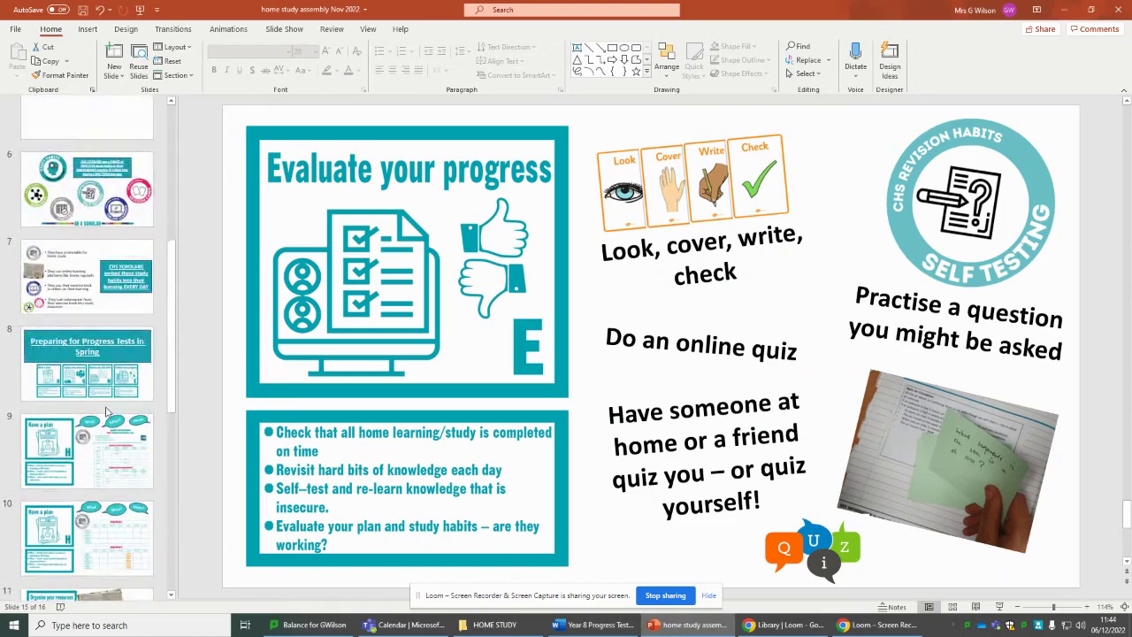
pyautogui.scroll(2, 94, 372)
pyautogui.click(87, 230)
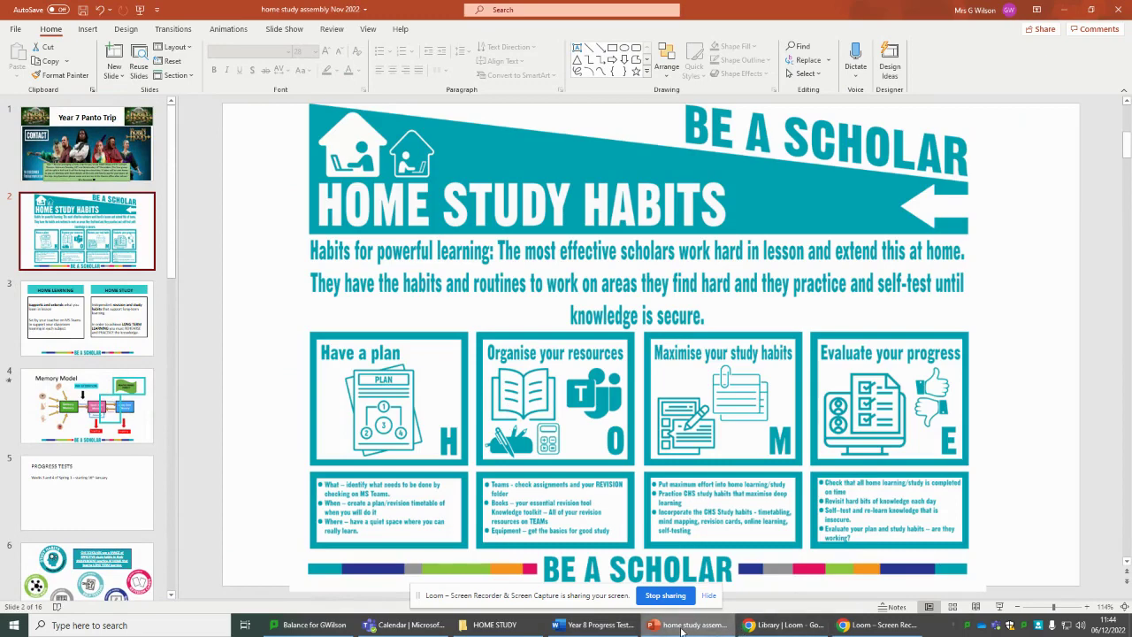
pyautogui.click(594, 624)
pyautogui.click(758, 631)
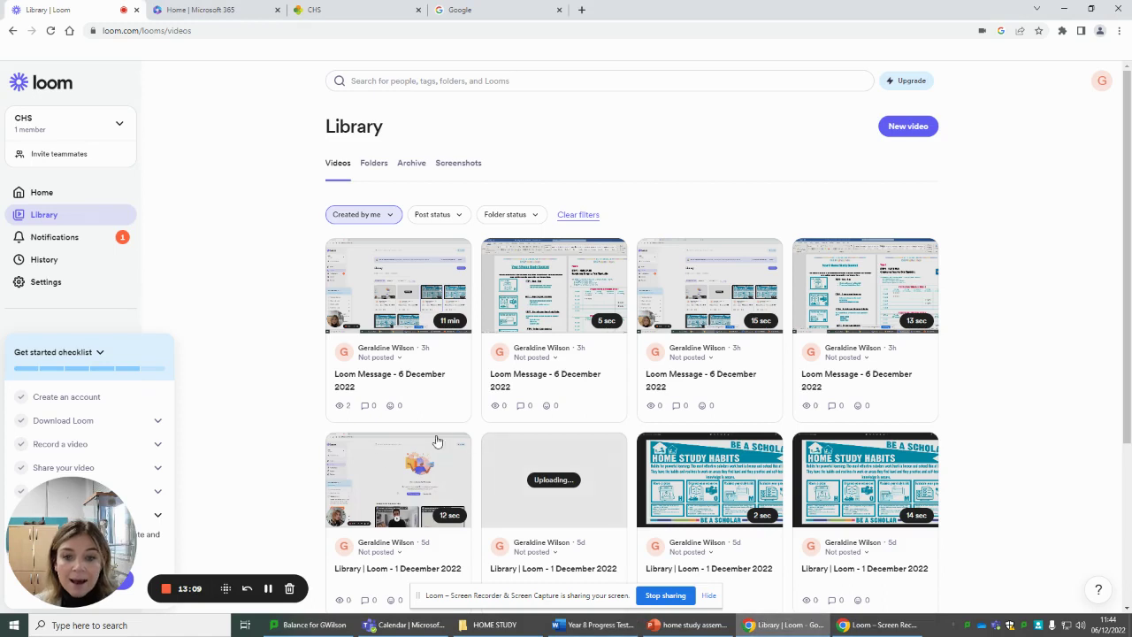